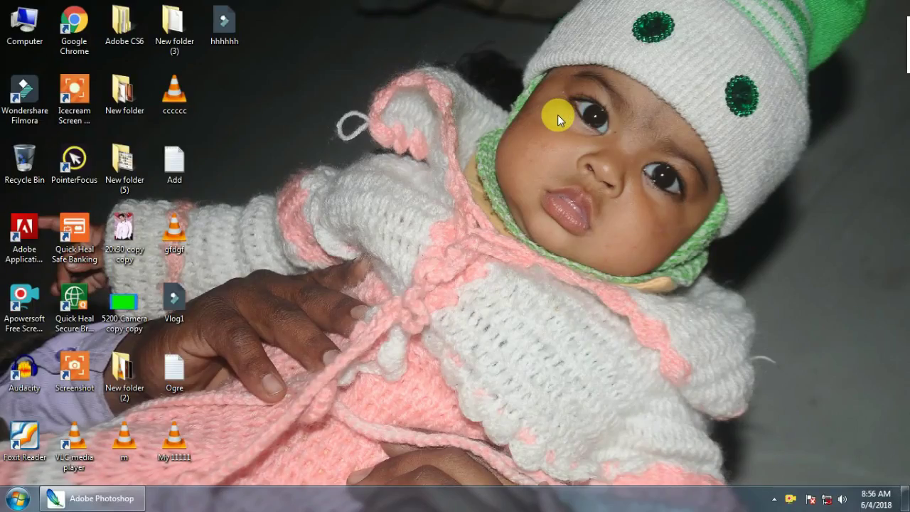
Refresh the desktop repeatedly from its right-click menu.
right_click(327, 101)
click(365, 137)
right_click(344, 72)
click(378, 110)
right_click(322, 81)
click(347, 119)
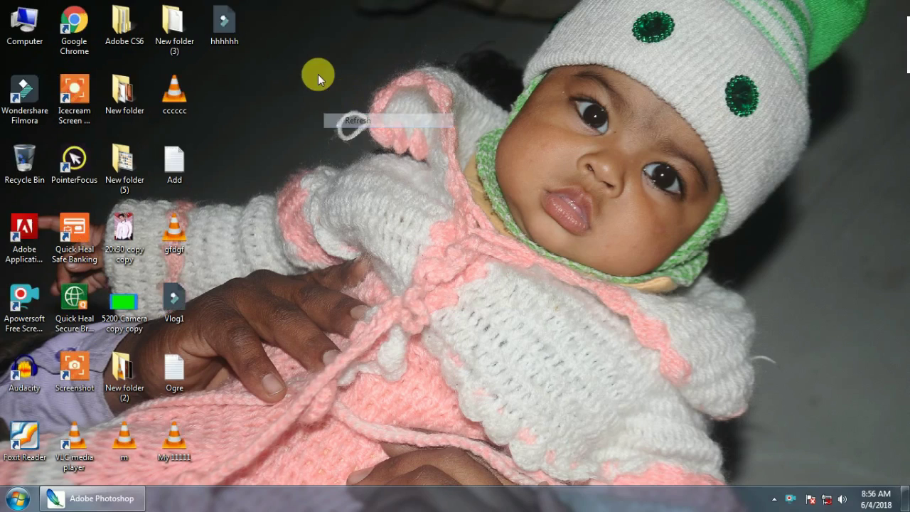
right_click(318, 74)
click(361, 114)
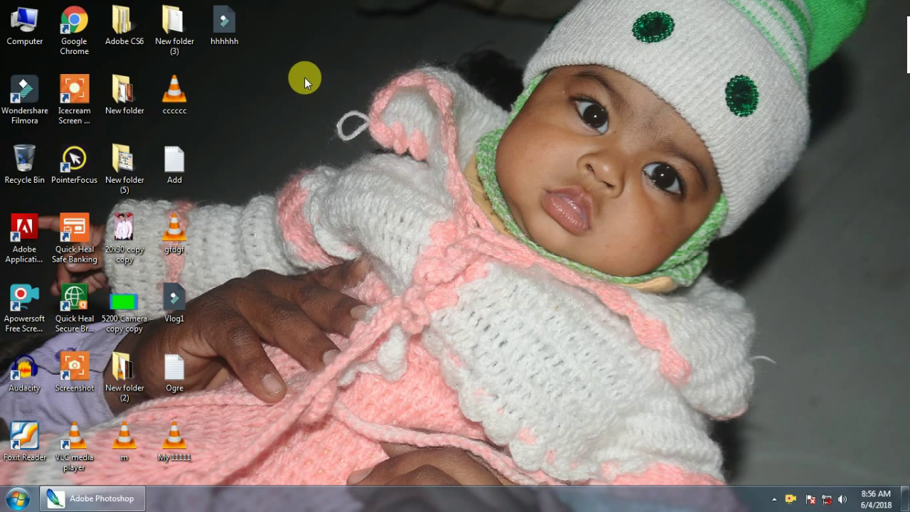
right_click(305, 78)
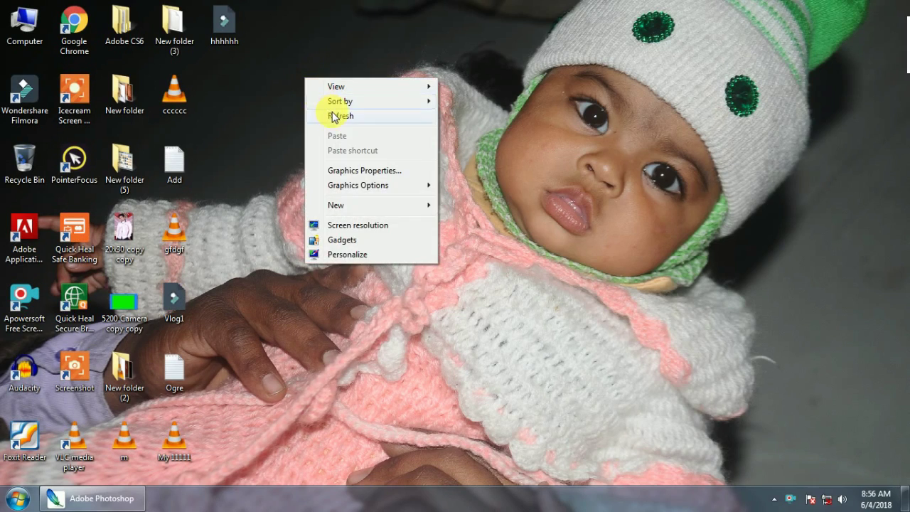
click(333, 114)
right_click(312, 89)
click(347, 128)
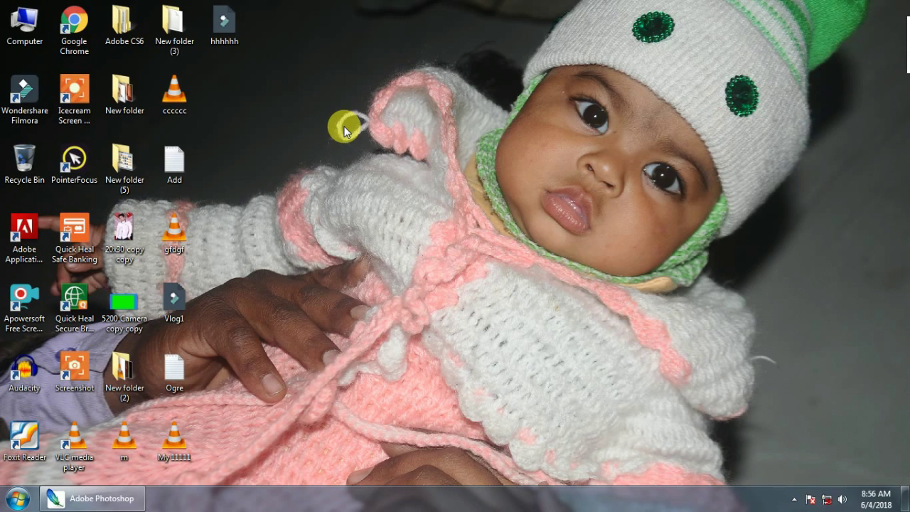
right_click(295, 76)
click(340, 113)
right_click(320, 91)
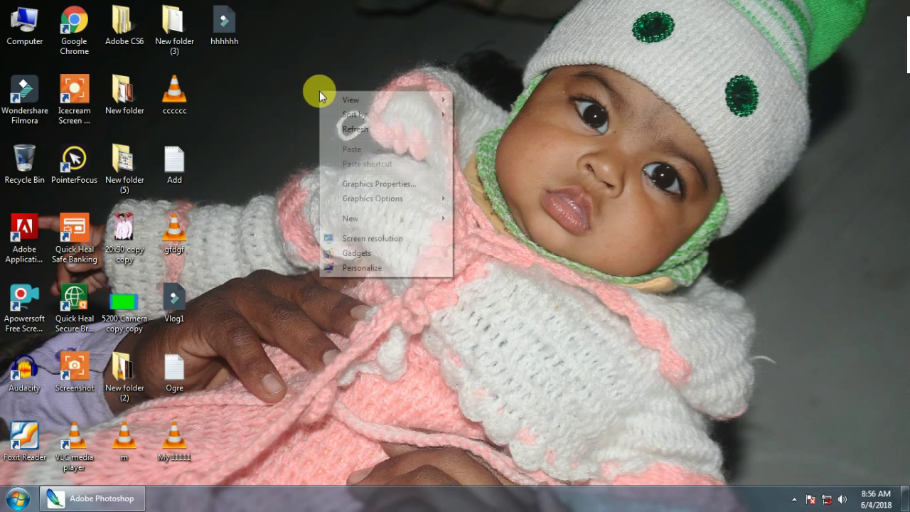
click(348, 131)
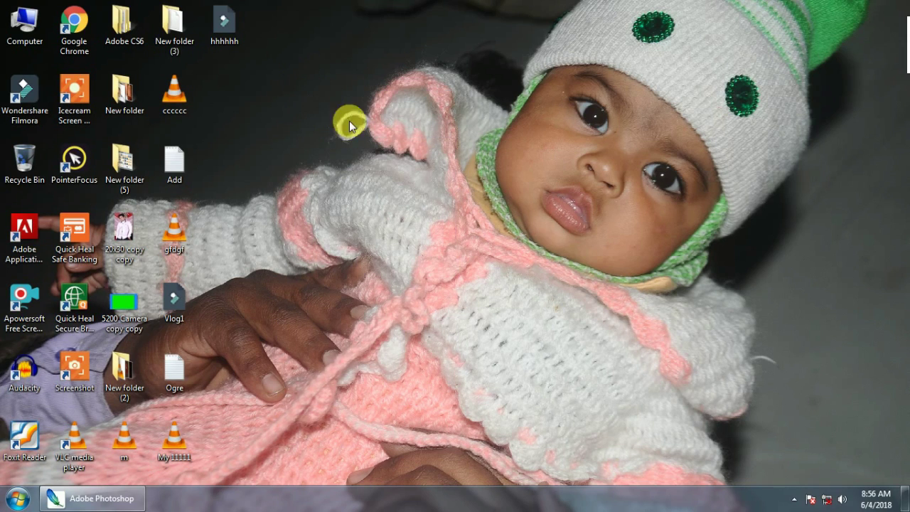
right_click(322, 103)
click(360, 140)
right_click(309, 94)
click(320, 130)
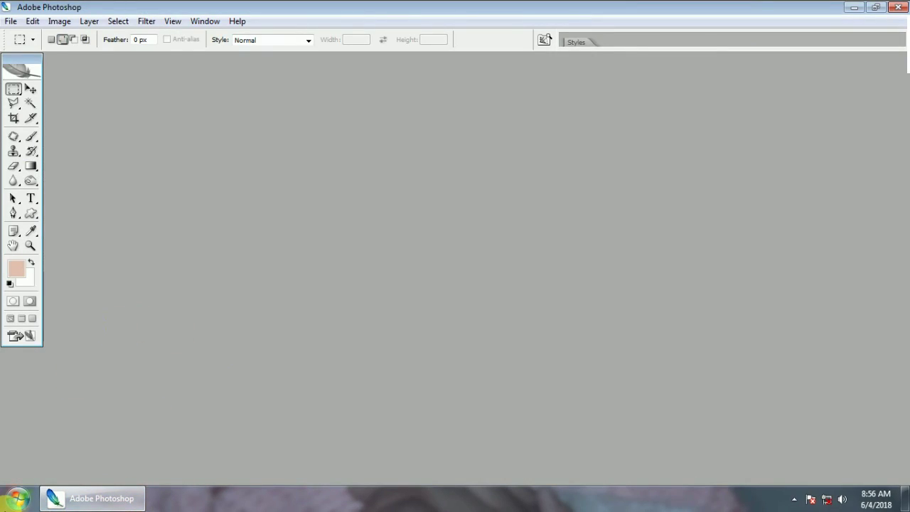
Browse Computer to the 12x36 folder and drag 07.psd into Photoshop.
key(super)
click(203, 321)
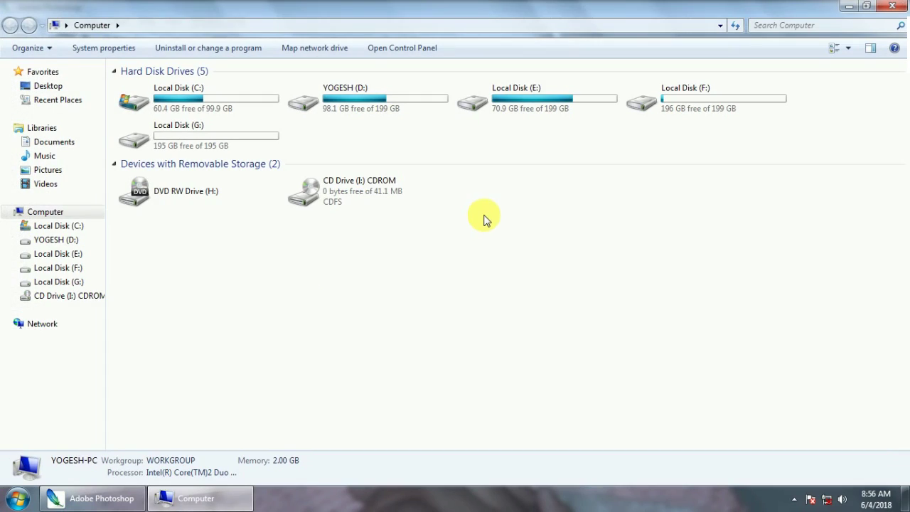
right_click(484, 217)
click(526, 265)
right_click(470, 231)
right_click(488, 224)
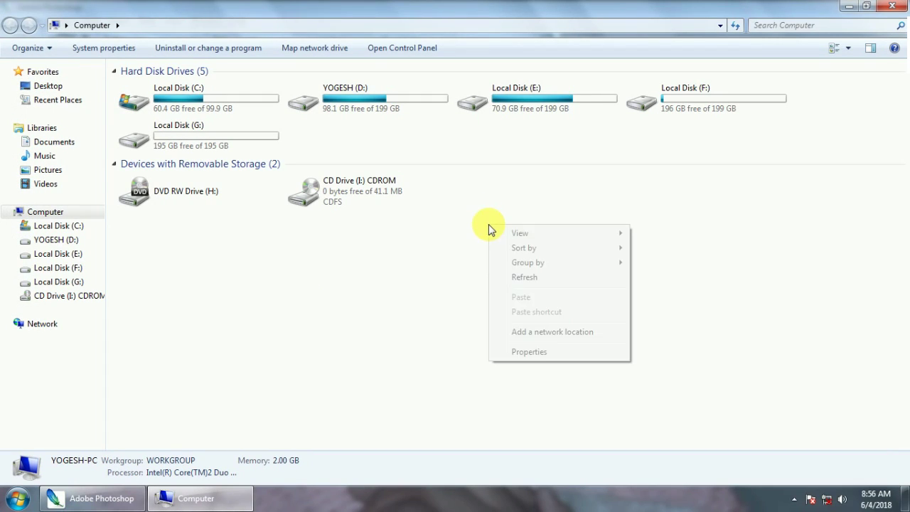
click(533, 282)
right_click(482, 213)
click(527, 264)
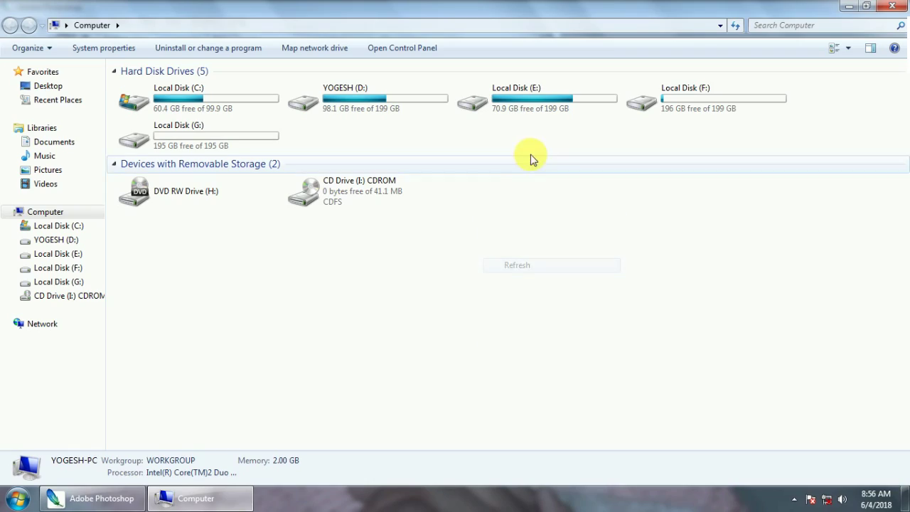
double_click(536, 111)
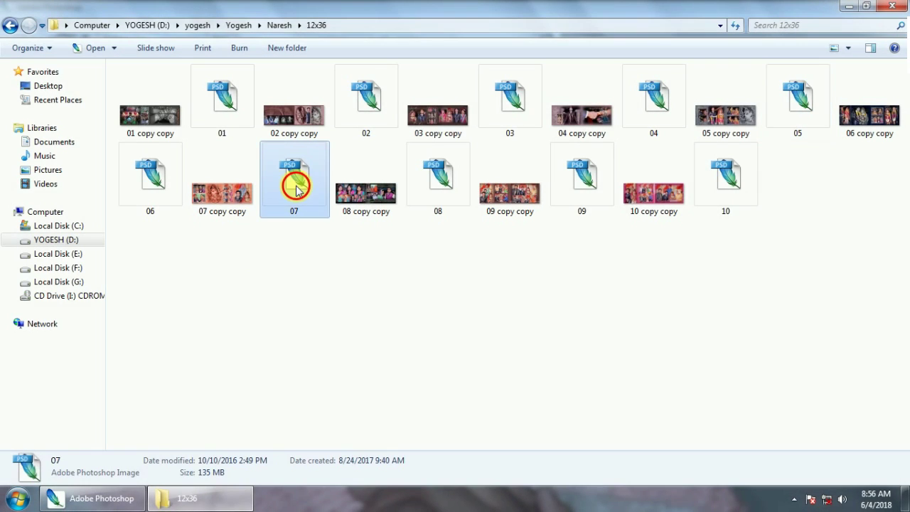
mouse_move(289, 165)
mouse_down()
mouse_move(117, 489)
mouse_move(395, 202)
mouse_up()
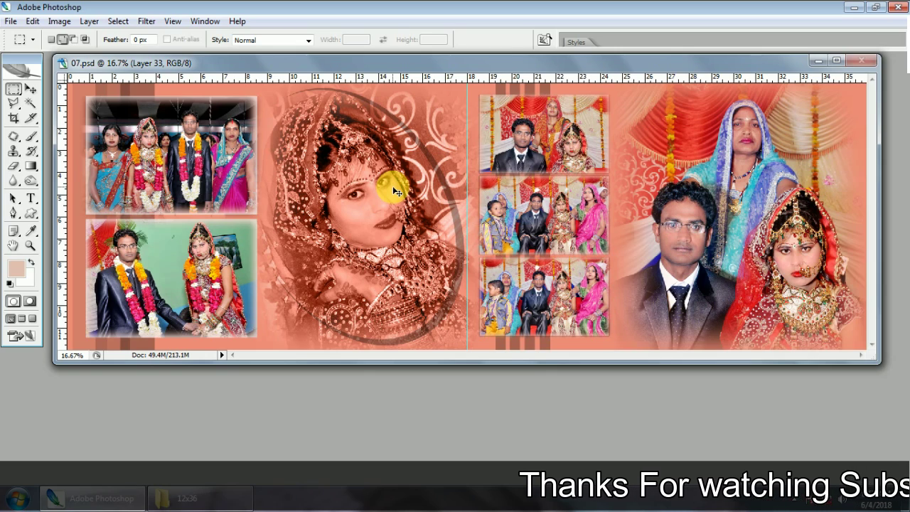
Switch to the Move tool and show the 07 spread in full-screen mode.
key(v)
key(f)
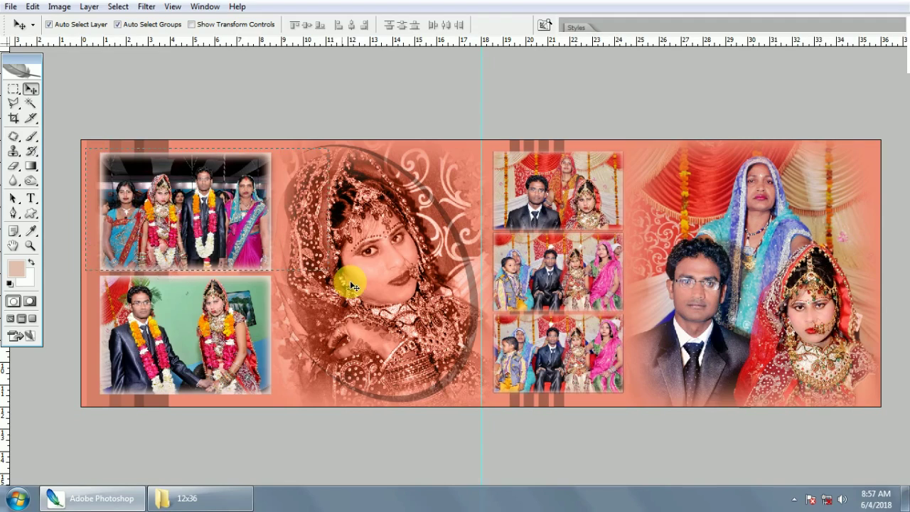
Repeatedly pick the Background layer from the canvas layer list on the left page.
right_click(317, 231)
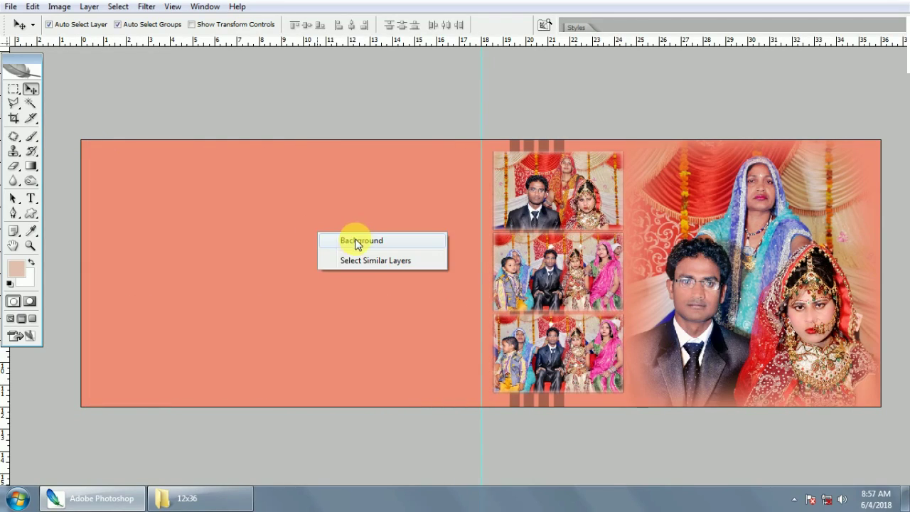
click(323, 217)
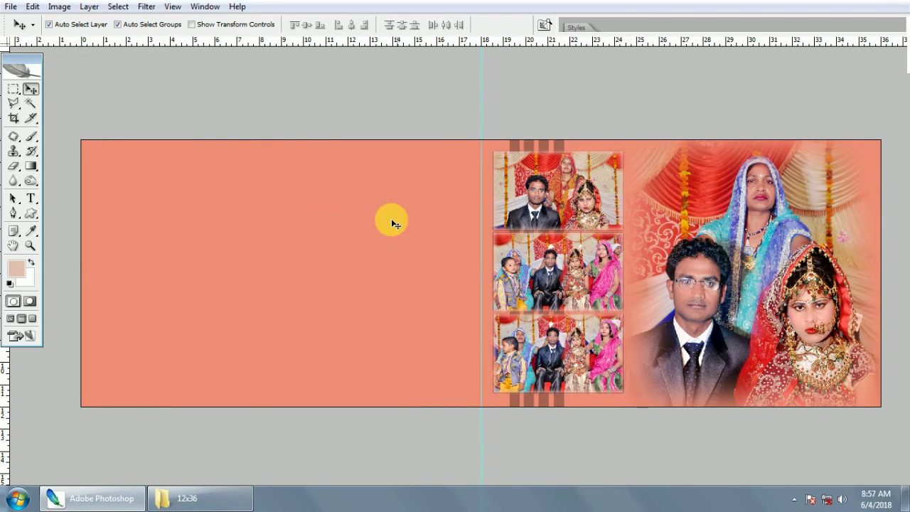
right_click(392, 220)
click(412, 227)
right_click(366, 214)
click(406, 226)
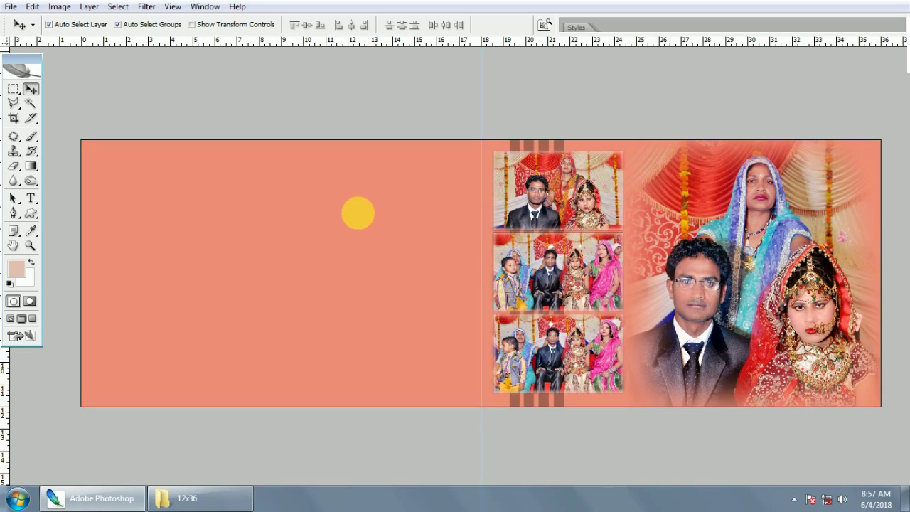
right_click(356, 216)
click(350, 217)
right_click(350, 217)
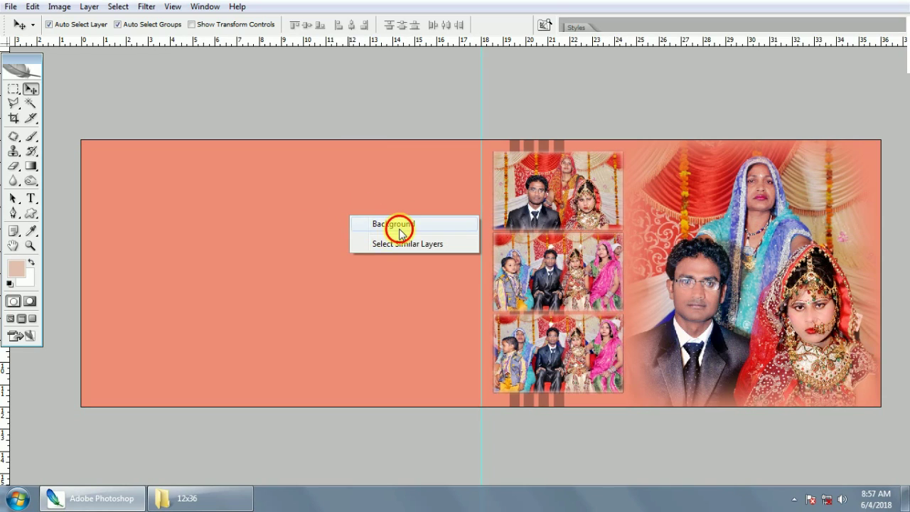
click(399, 226)
right_click(334, 204)
click(373, 216)
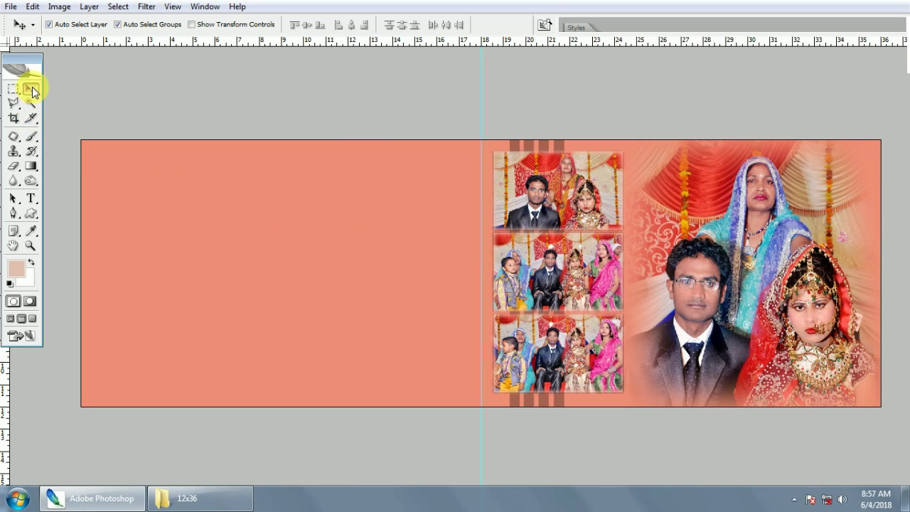
right_click(408, 318)
click(460, 328)
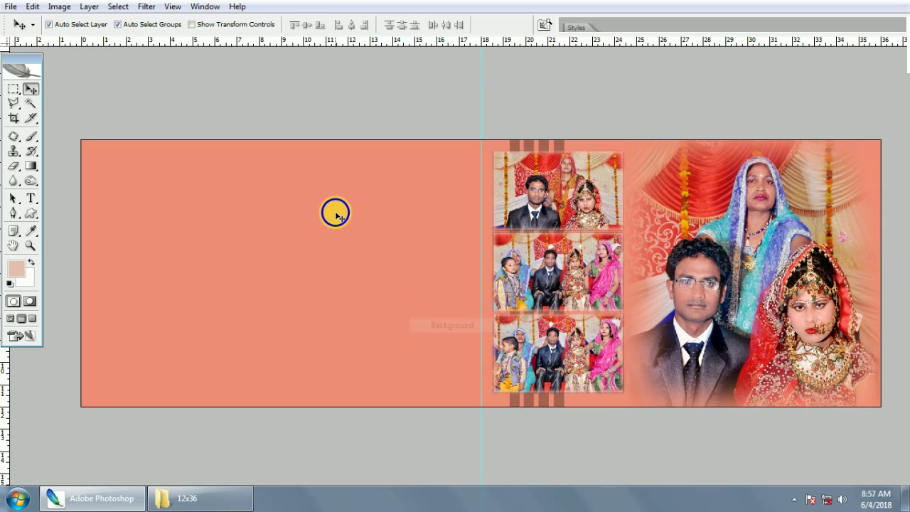
right_click(335, 212)
click(374, 225)
right_click(354, 207)
click(364, 211)
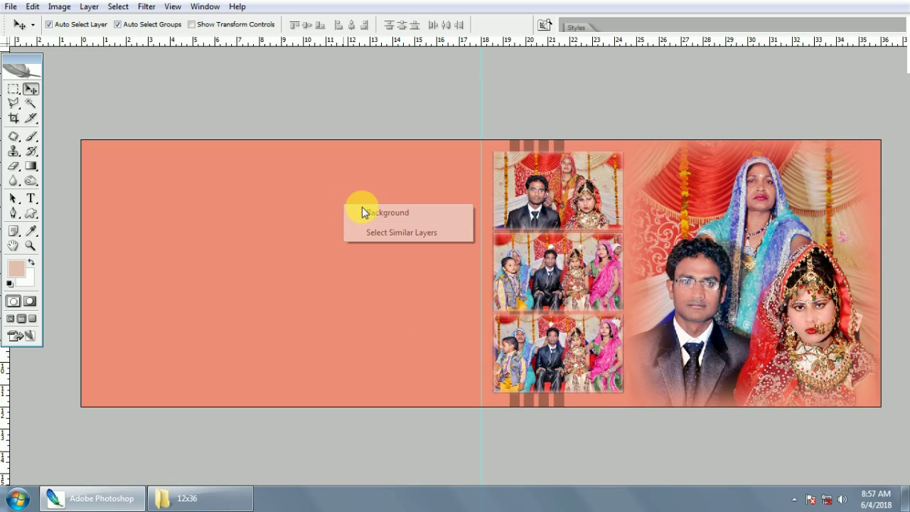
right_click(356, 205)
click(399, 215)
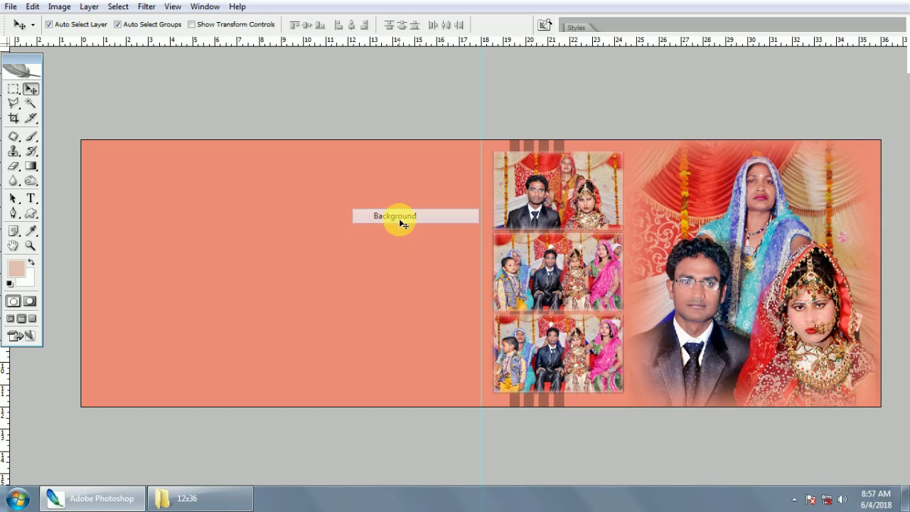
Shift the photo in the middle collage frame to the right.
right_click(570, 199)
key(Escape)
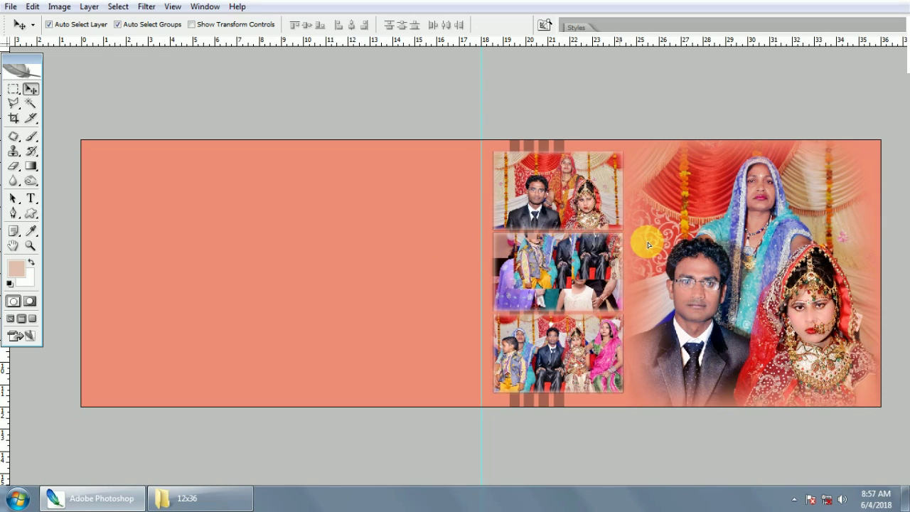
mouse_move(577, 290)
mouse_down()
mouse_move(582, 318)
mouse_move(716, 285)
mouse_up()
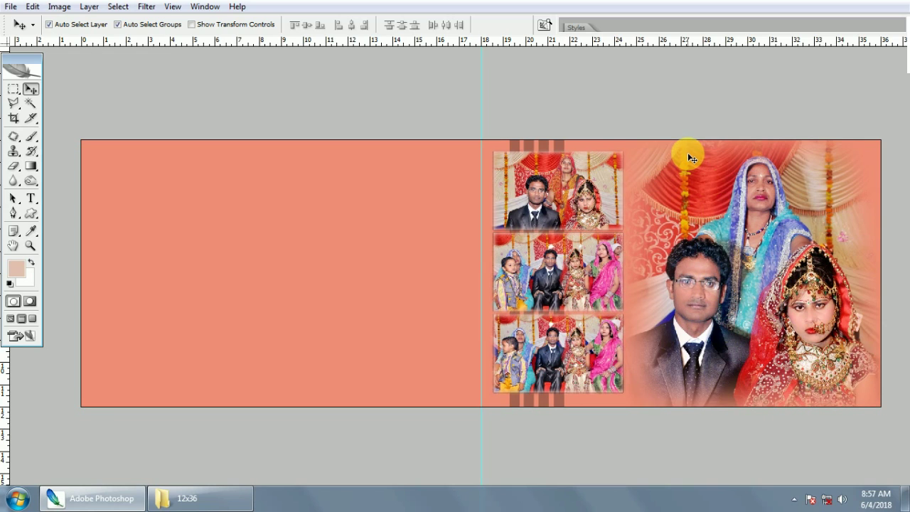
ctrl+click(741, 301)
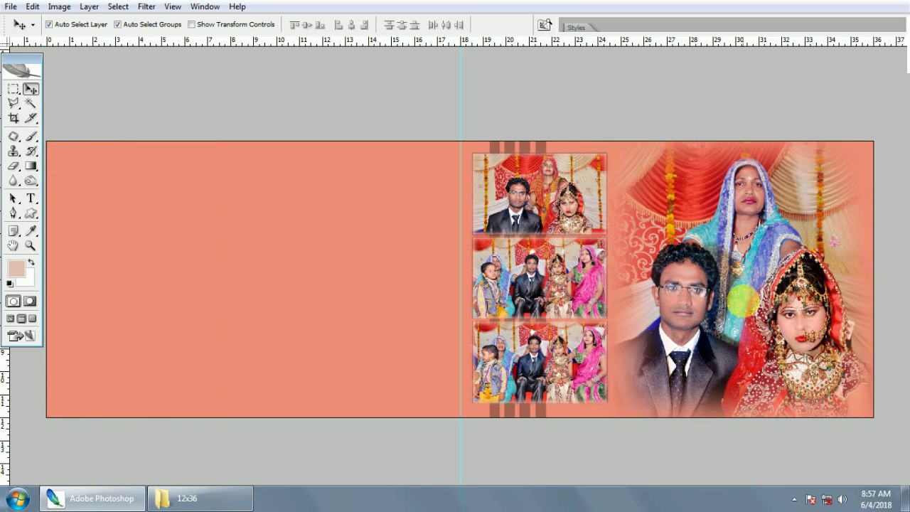
drag(681, 299, 747, 300)
right_click(315, 218)
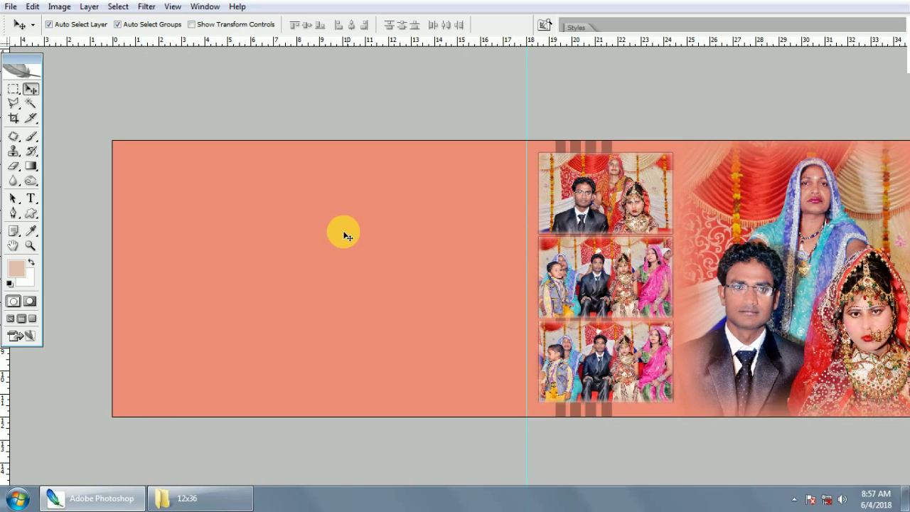
key(m)
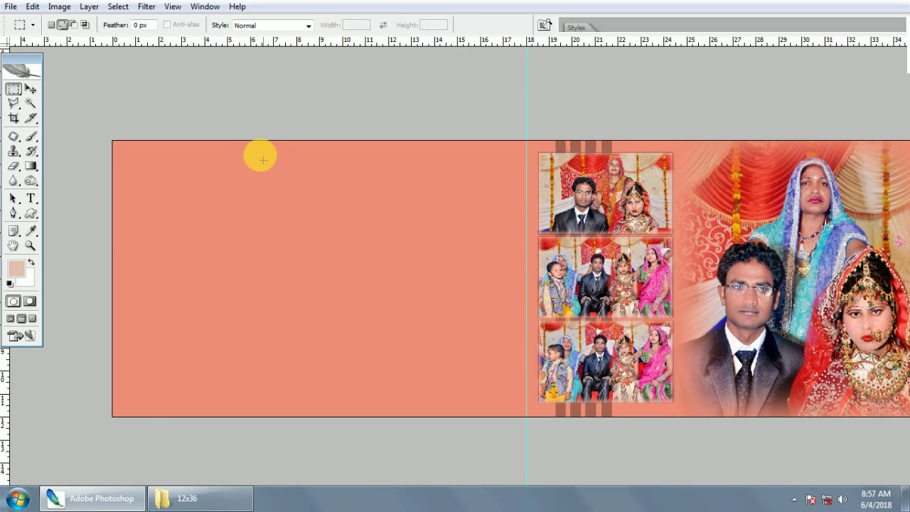
Draw a heart custom shape on the left page and load it as a selection.
key(u)
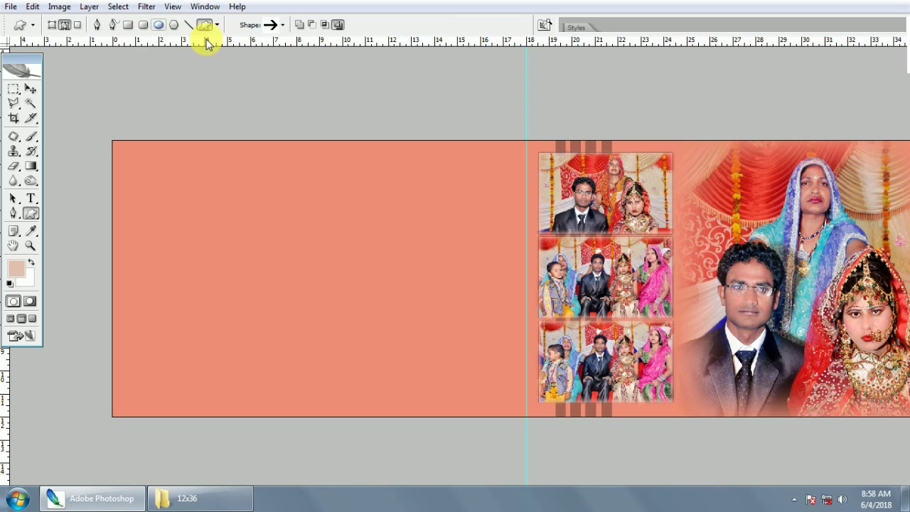
click(219, 27)
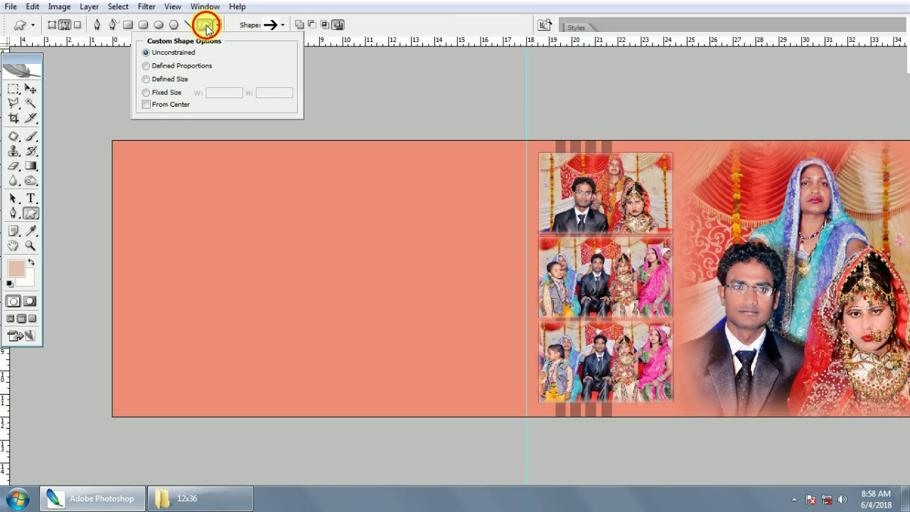
click(206, 27)
click(271, 26)
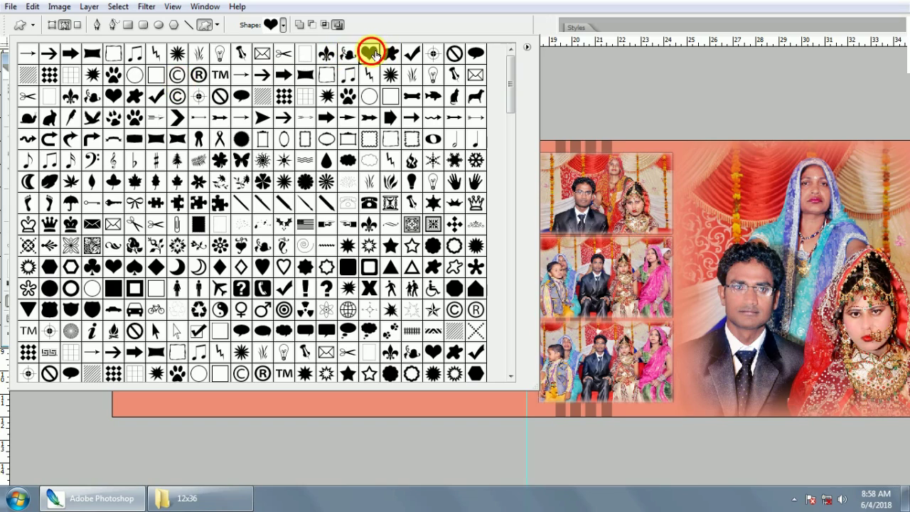
click(581, 85)
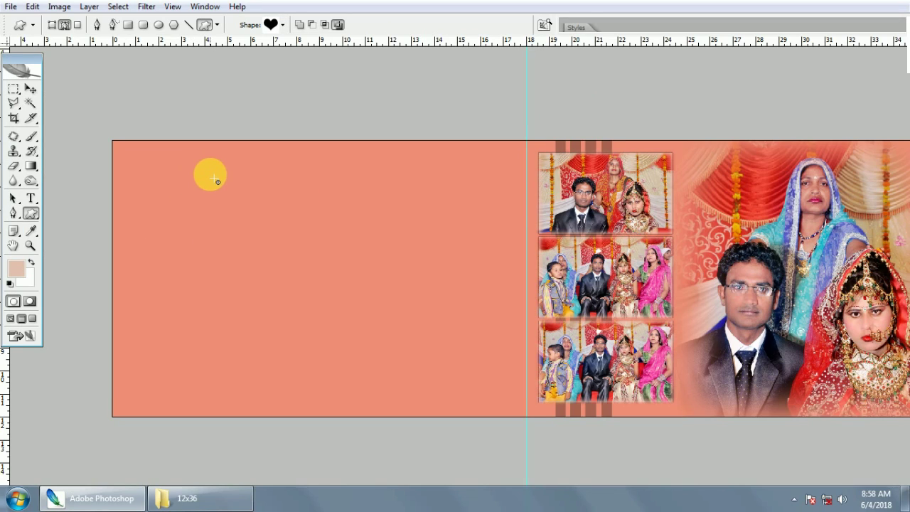
mouse_move(216, 180)
mouse_down()
mouse_move(406, 366)
mouse_move(419, 368)
mouse_up()
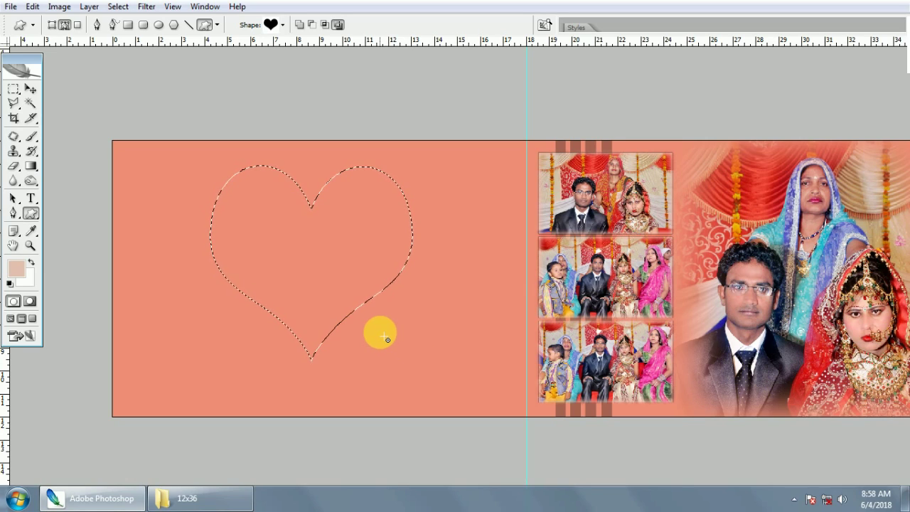
key(ctrl+d)
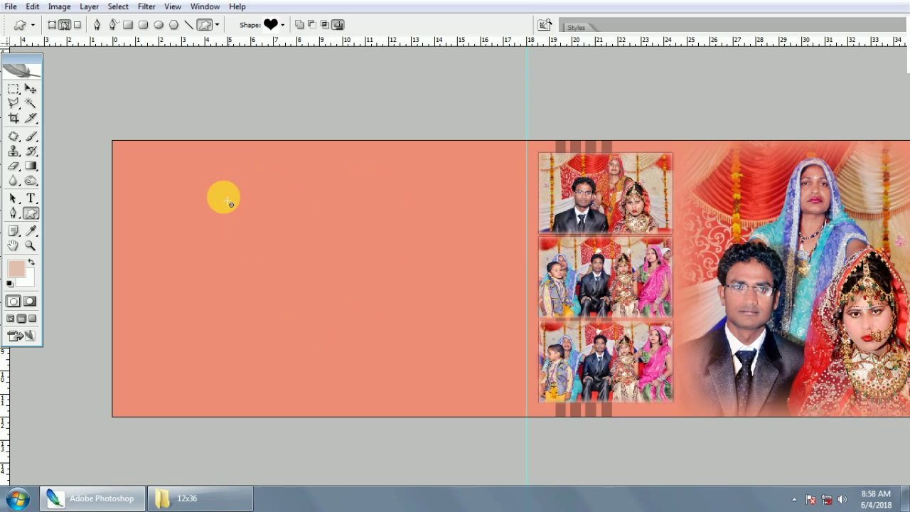
drag(226, 185, 391, 346)
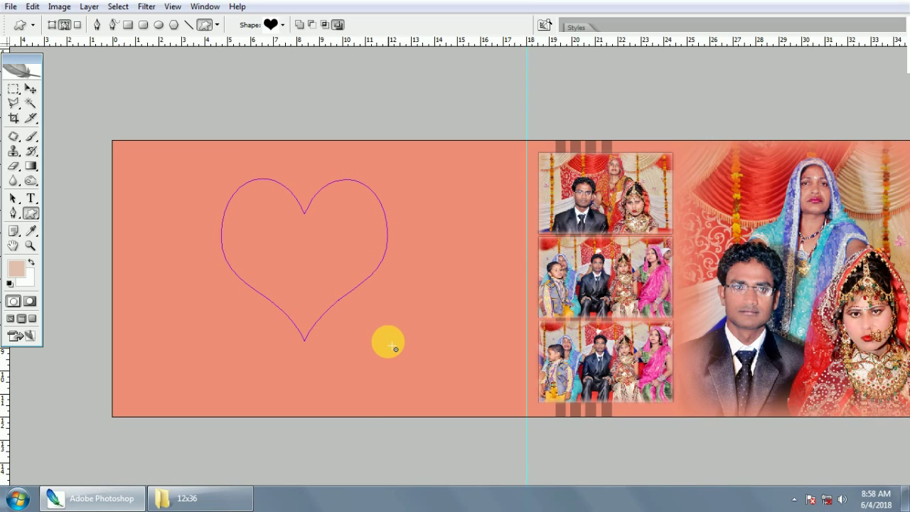
key(ctrl+Return)
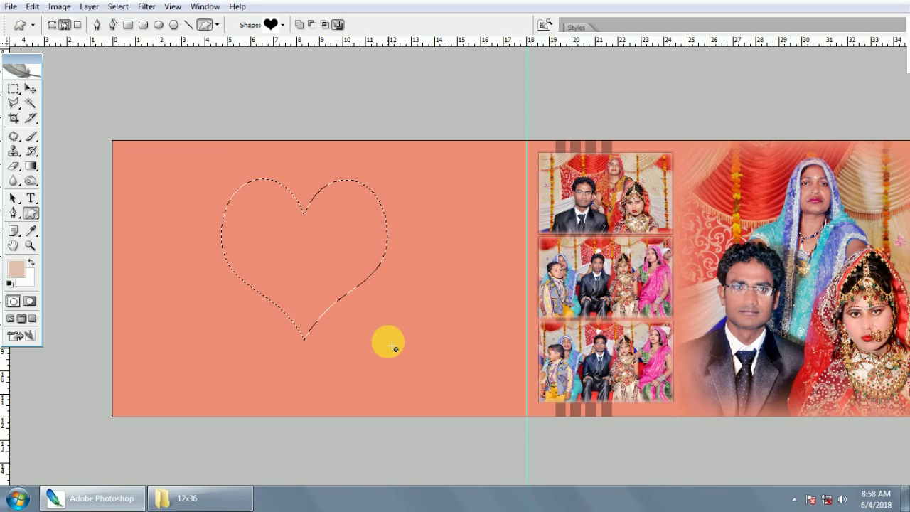
Lighten the heart to solid white with Hue/Saturation Lightness +100.
key(v)
key(ctrl+d)
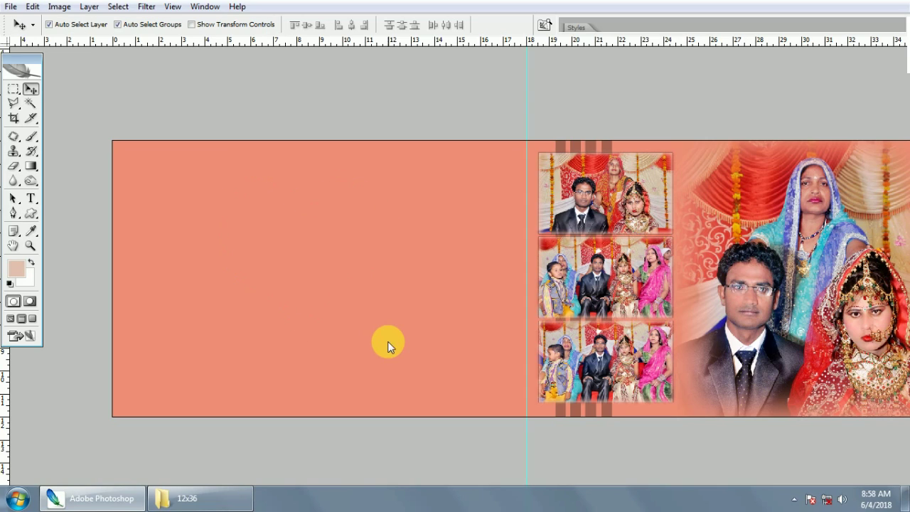
key(ctrl+u)
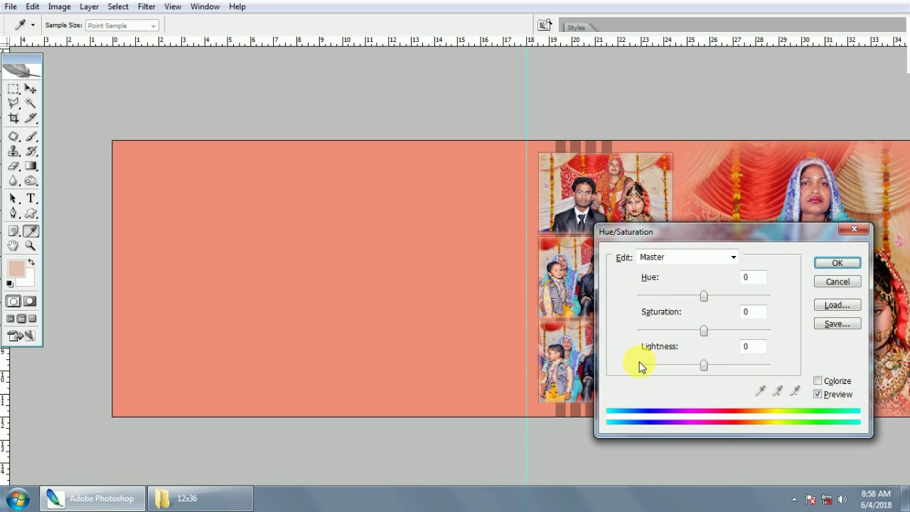
click(834, 262)
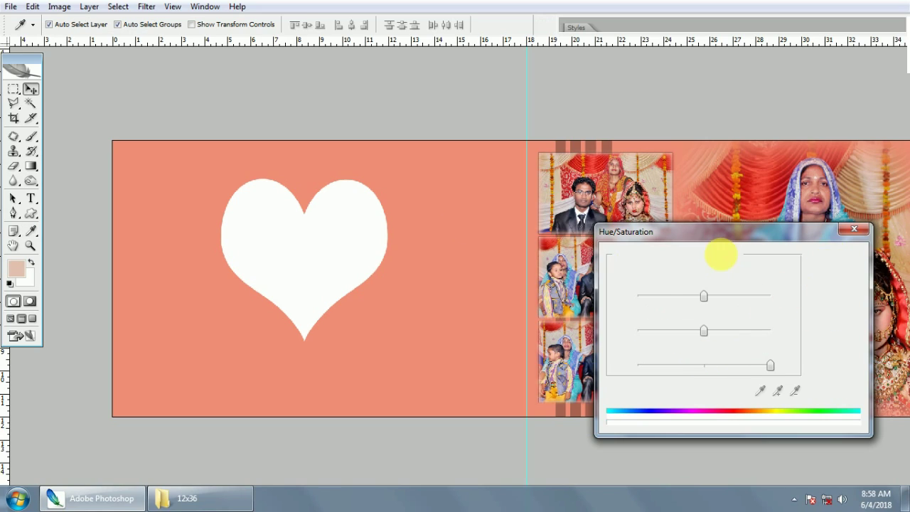
Move the heart's Layer 34 toward the left, then select the Background layer.
right_click(302, 235)
click(338, 244)
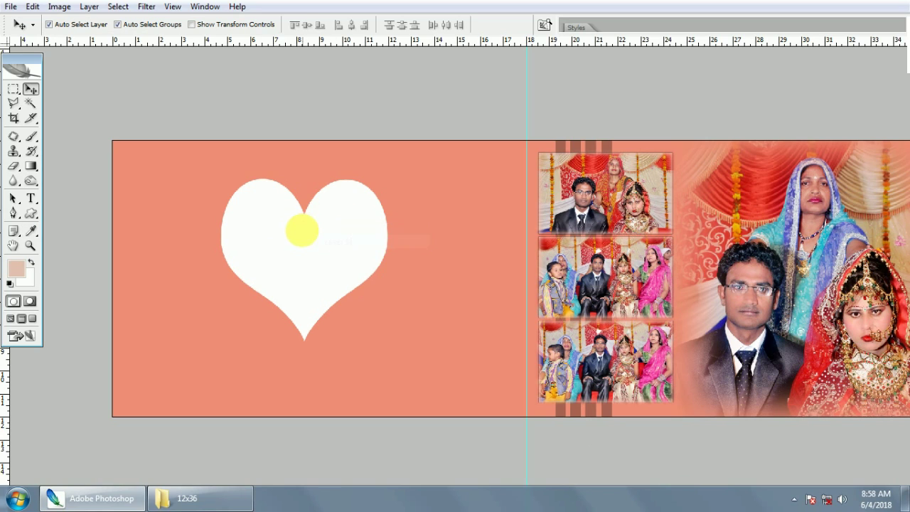
mouse_move(301, 229)
mouse_down()
mouse_move(326, 245)
mouse_move(330, 267)
mouse_move(305, 260)
mouse_move(282, 272)
mouse_move(305, 270)
mouse_move(286, 287)
mouse_move(326, 276)
mouse_move(242, 271)
mouse_up()
right_click(325, 246)
click(354, 253)
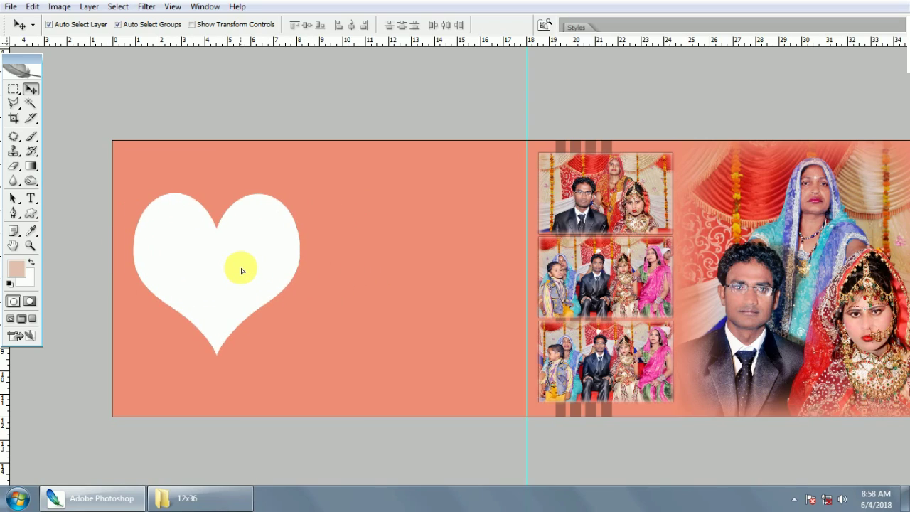
right_click(385, 249)
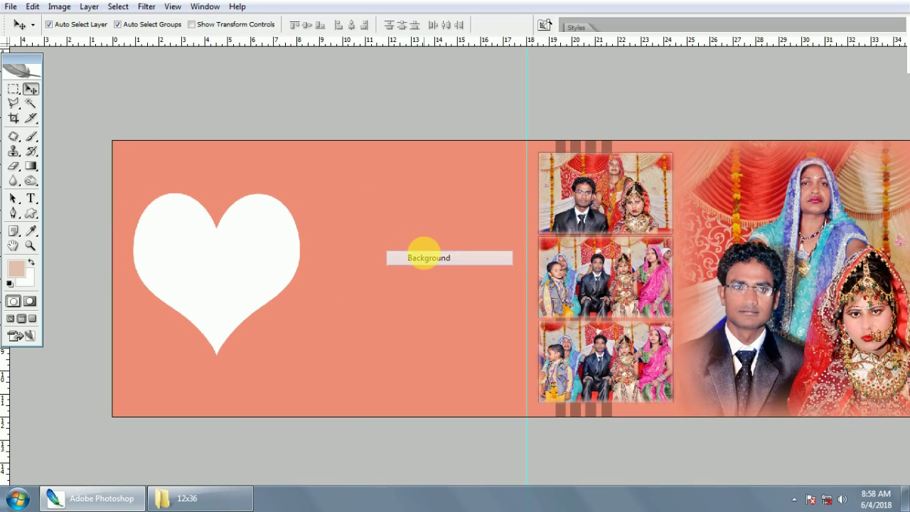
click(420, 257)
Fill a rectangular selection to the right of the heart with white.
key(m)
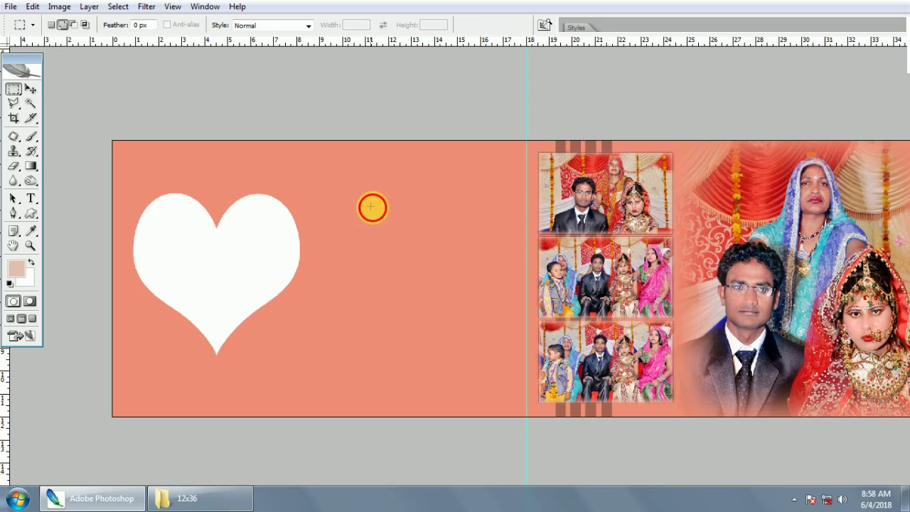
drag(369, 206, 481, 289)
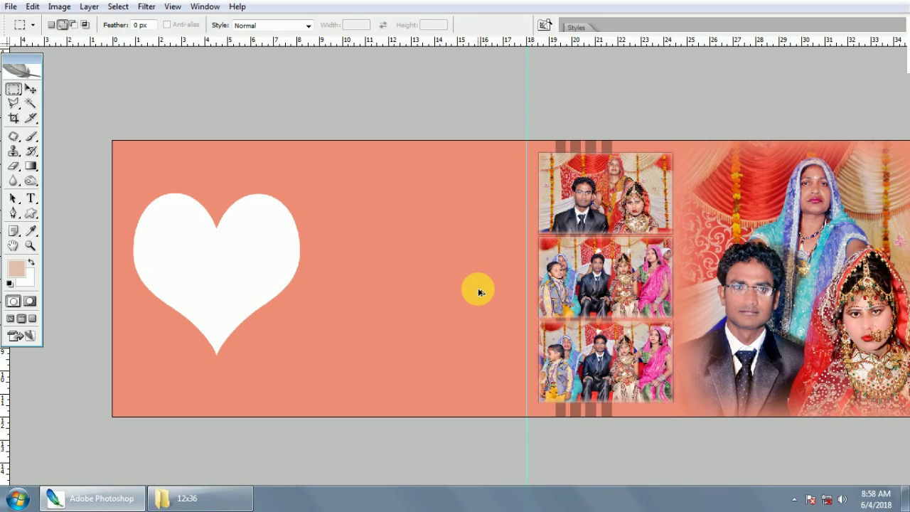
key(ctrl+BackSpace)
key(ctrl+d)
key(v)
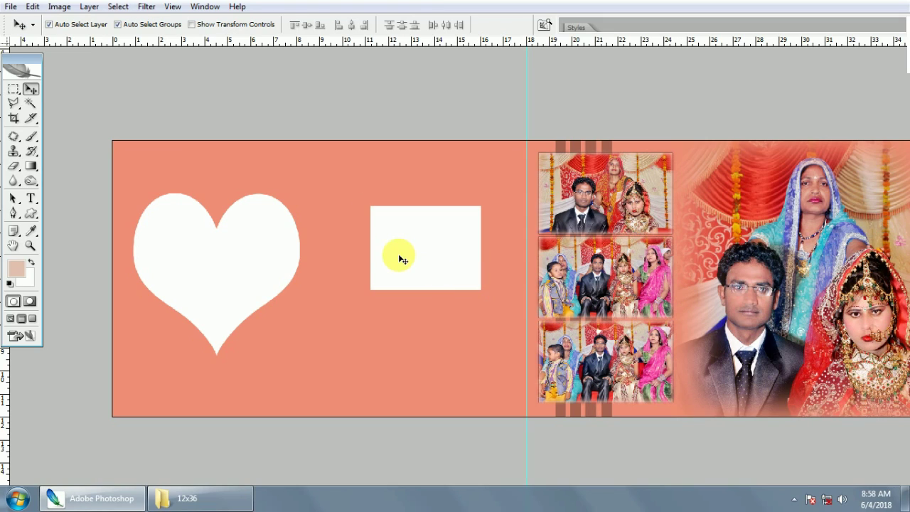
Reposition the heart (Layer 34) and white rectangle (Layer 35) on the left page.
drag(261, 245, 291, 275)
right_click(416, 246)
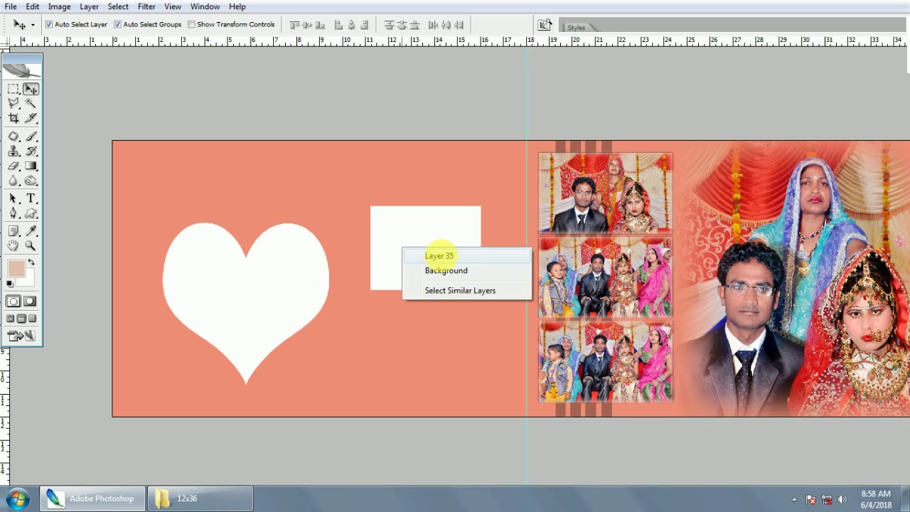
click(439, 252)
right_click(302, 260)
click(306, 264)
drag(263, 283, 273, 260)
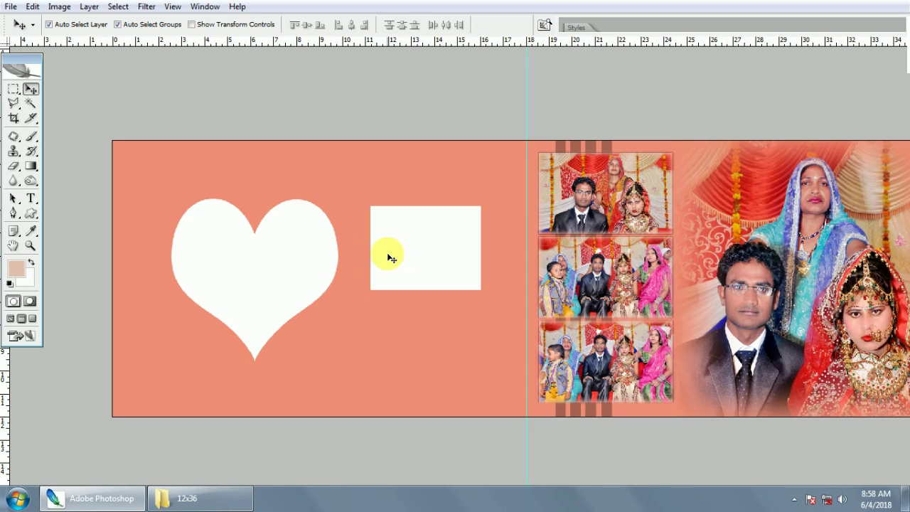
drag(321, 261, 318, 249)
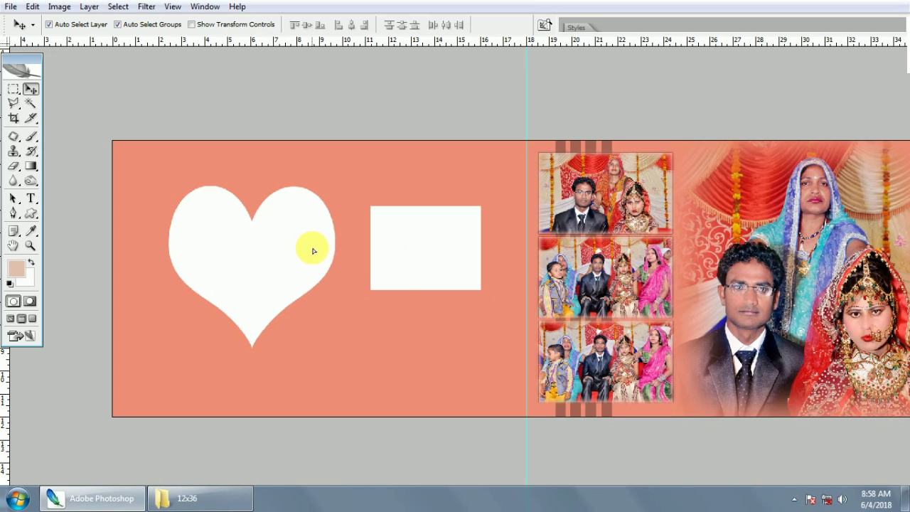
drag(396, 262, 422, 249)
right_click(249, 253)
click(284, 264)
drag(284, 235, 278, 266)
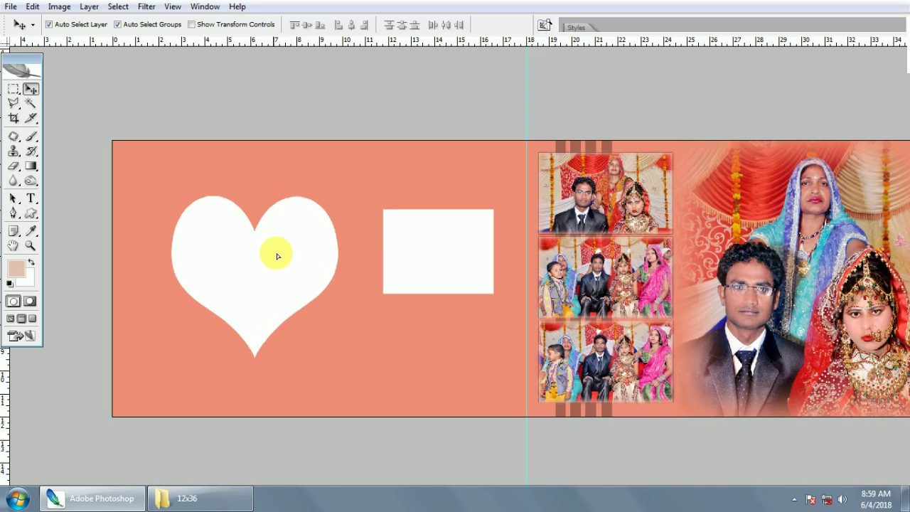
drag(447, 261, 462, 227)
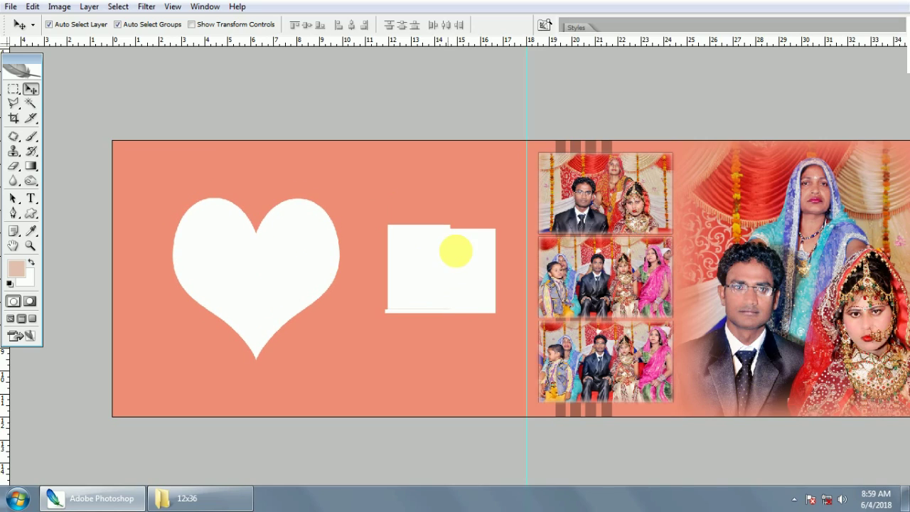
right_click(215, 260)
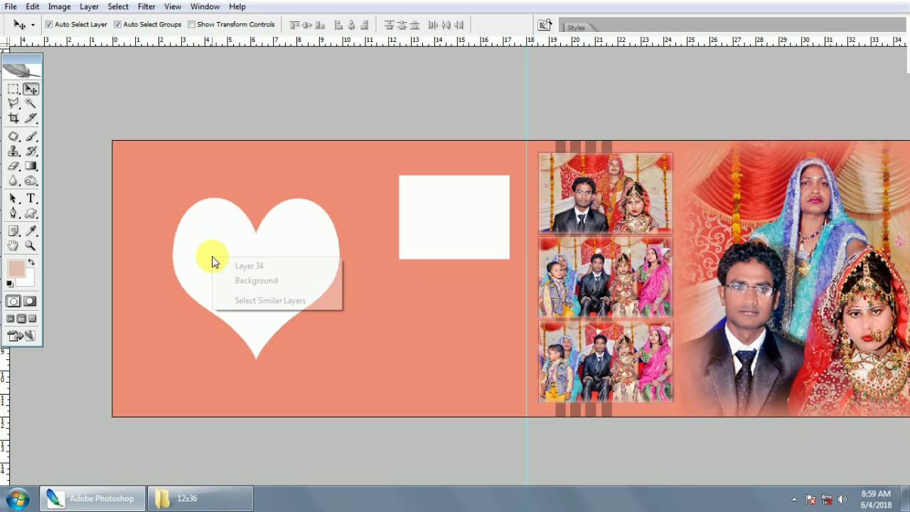
click(261, 267)
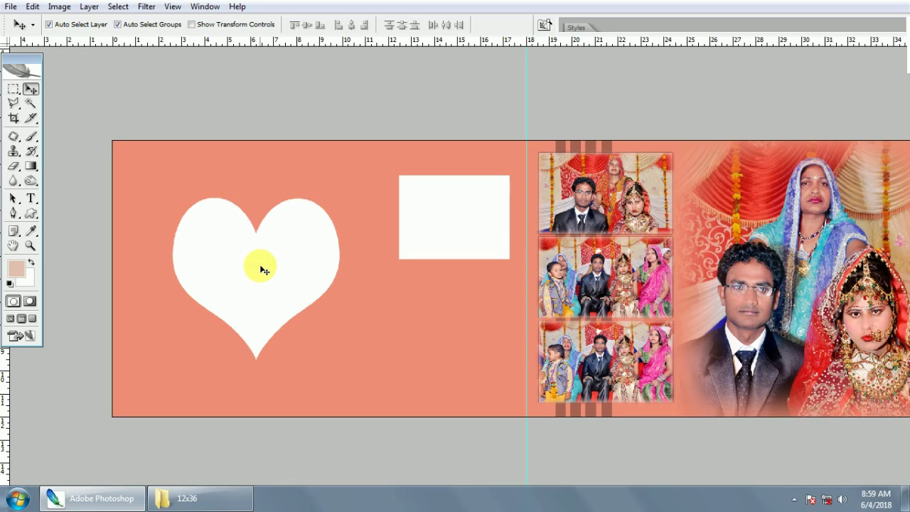
Toggle Auto-Select off and back on, then reselect the heart's Layer 34.
click(49, 24)
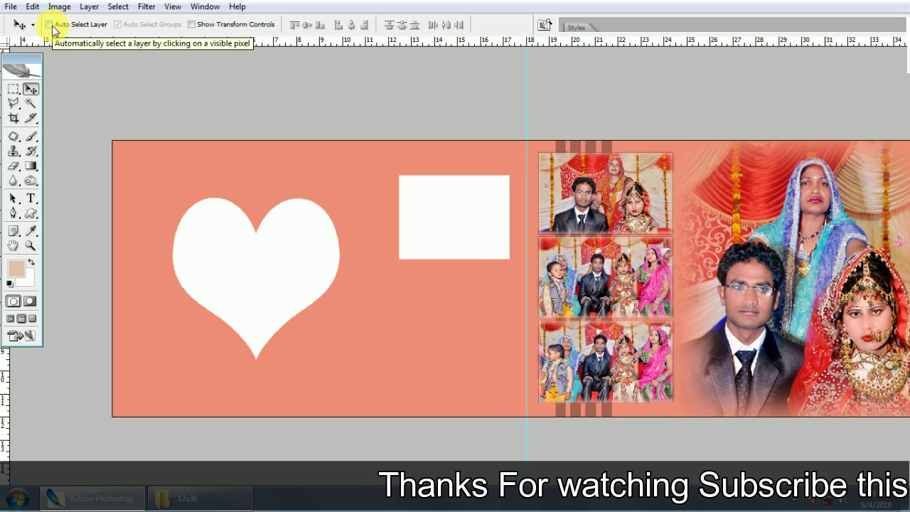
click(49, 24)
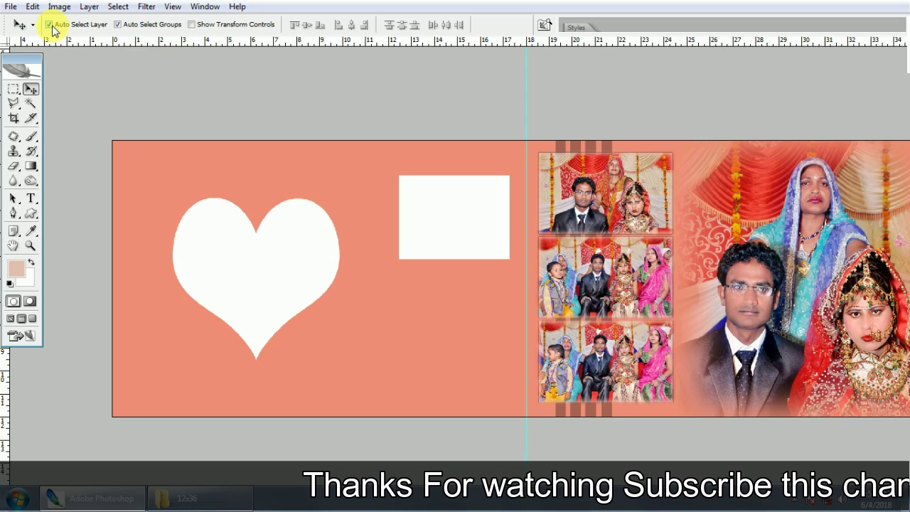
right_click(243, 239)
click(274, 247)
right_click(250, 243)
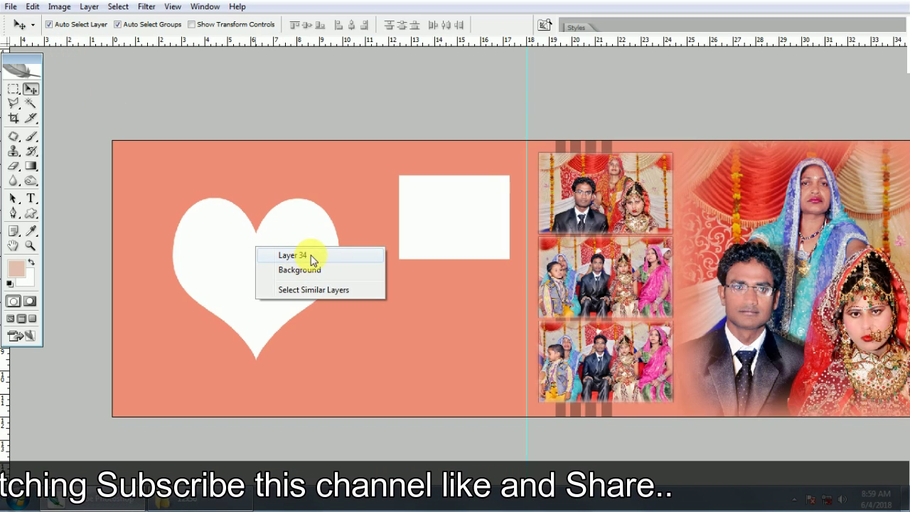
click(268, 252)
right_click(268, 261)
click(306, 268)
right_click(254, 237)
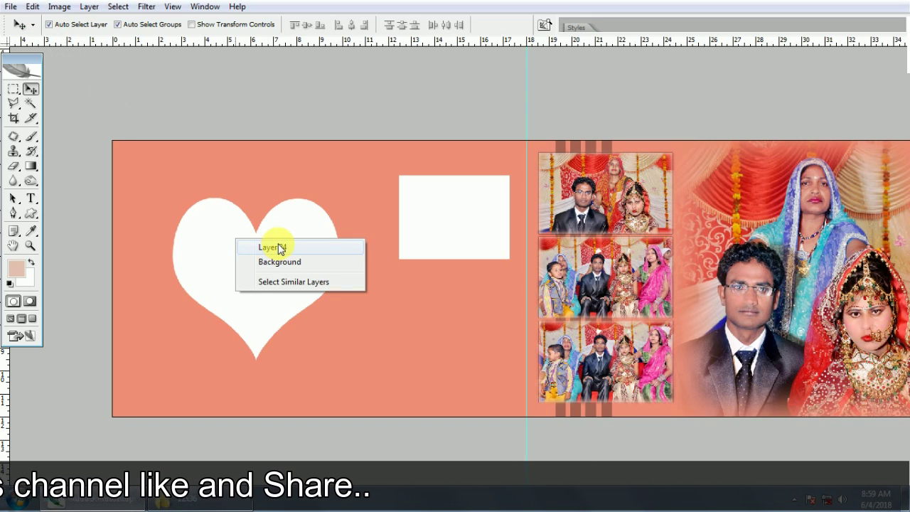
click(278, 248)
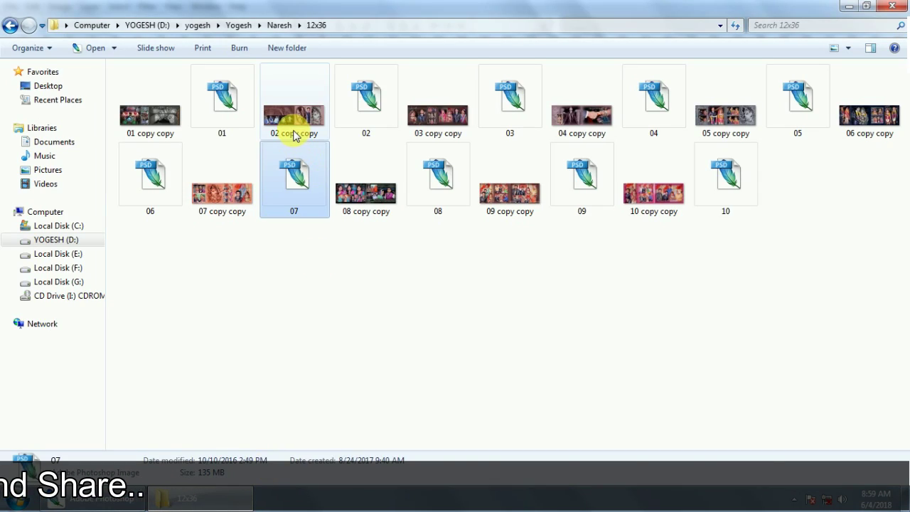
Navigate back to the Yogesh folder and drag DSC_0539 c into Photoshop.
click(347, 125)
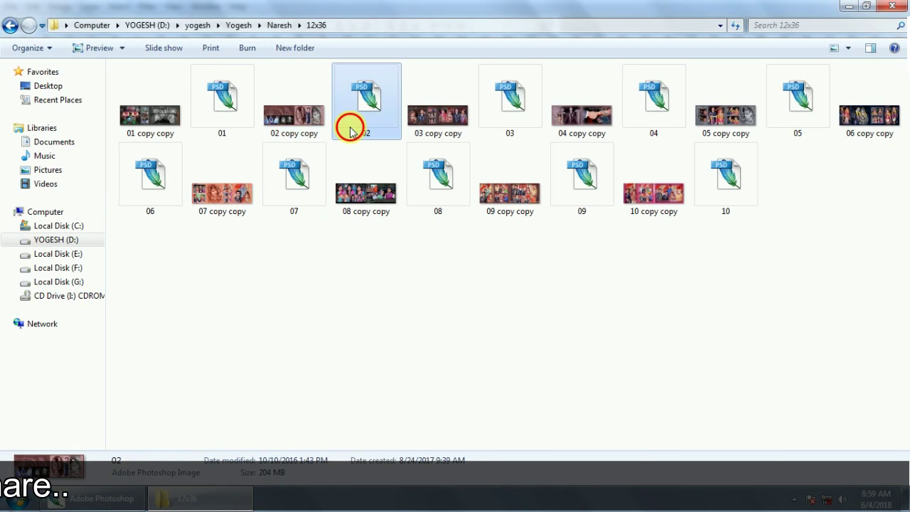
click(10, 27)
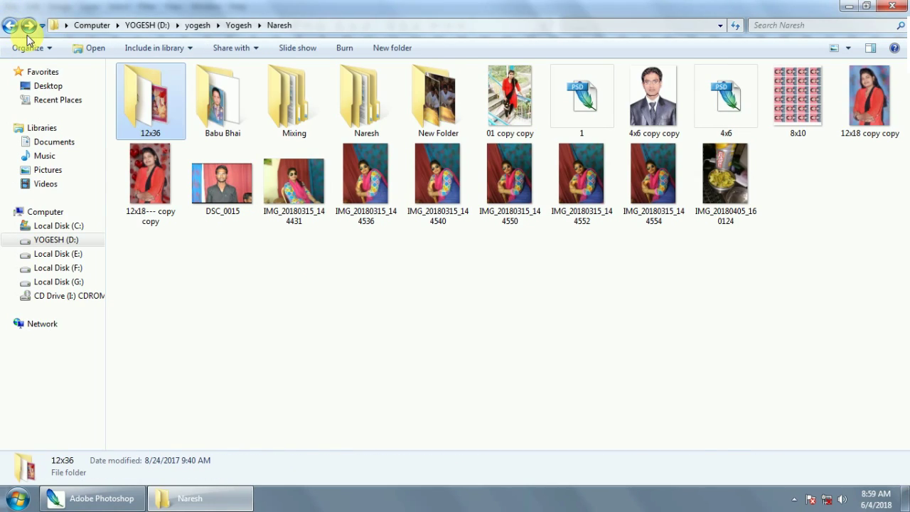
double_click(213, 103)
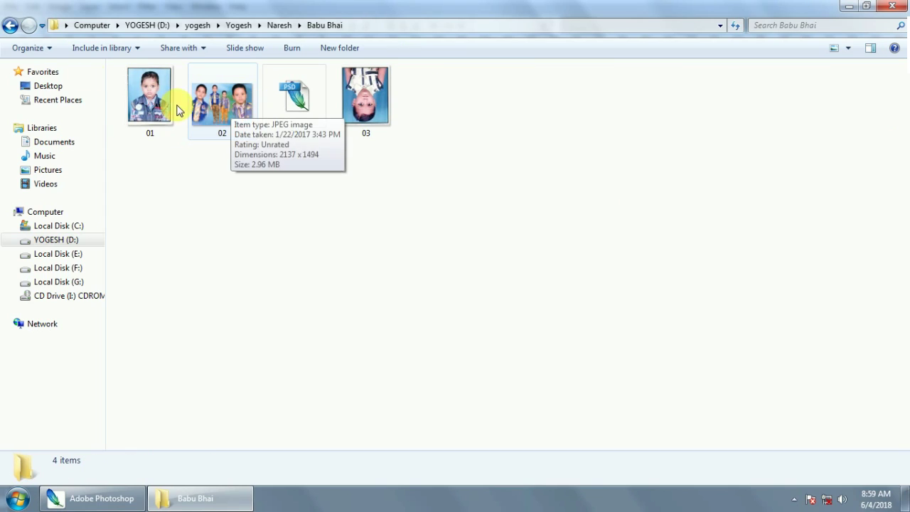
click(9, 25)
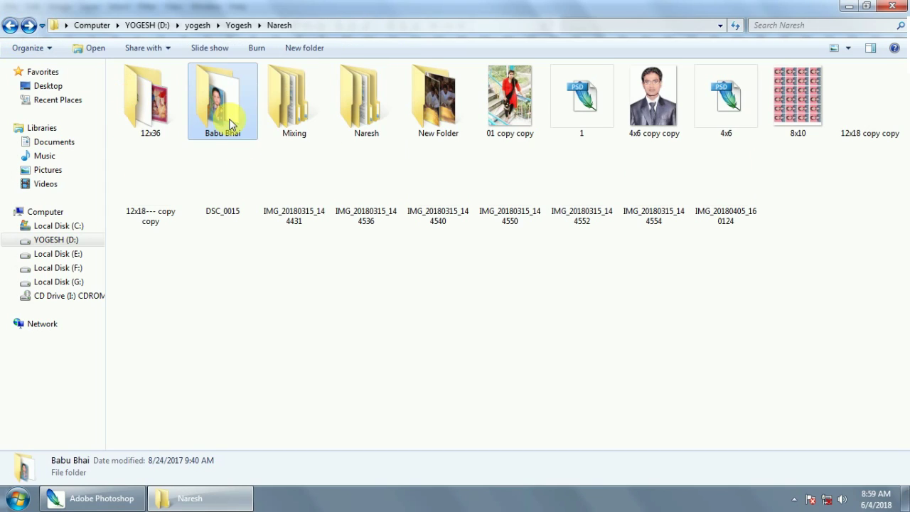
click(10, 26)
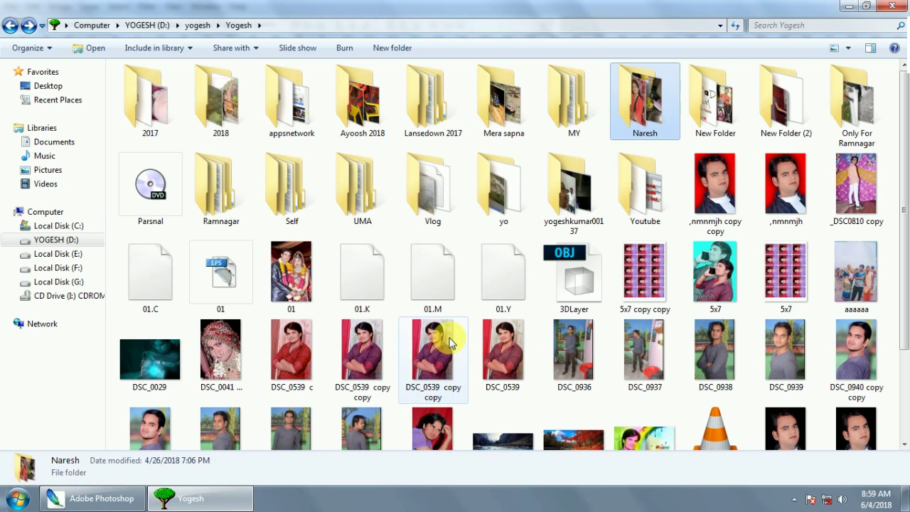
click(330, 354)
click(277, 363)
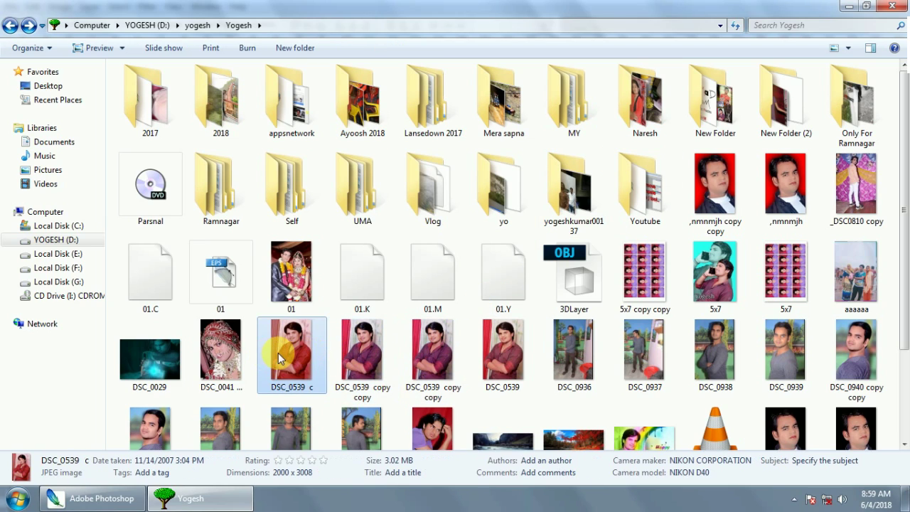
drag(278, 359, 334, 259)
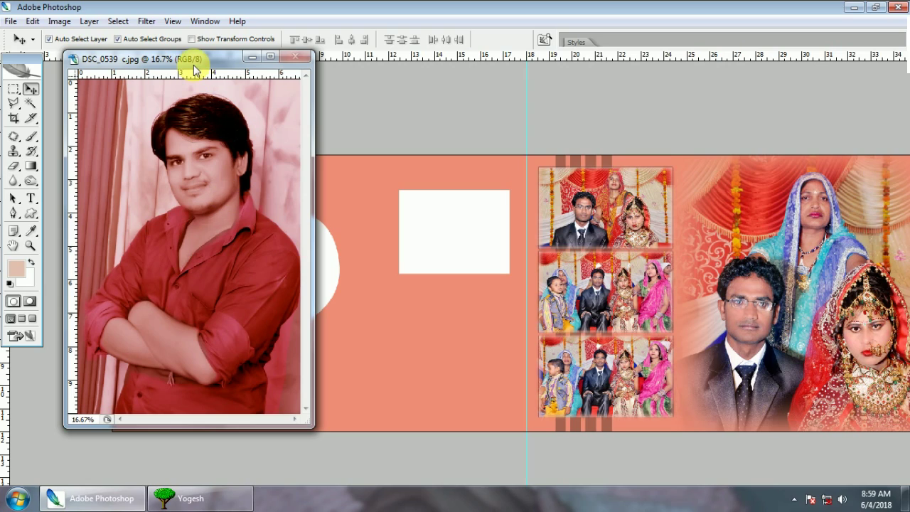
Try dragging the DSC_0539 c portrait onto the spread, undo it, and close the portrait window.
drag(193, 61, 584, 80)
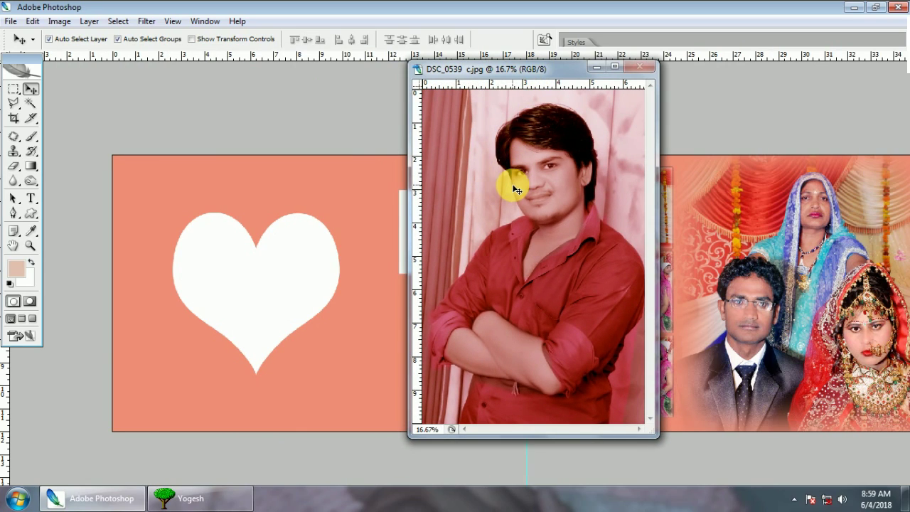
mouse_move(519, 169)
mouse_down()
mouse_move(306, 295)
mouse_move(282, 258)
mouse_up()
key(Delete)
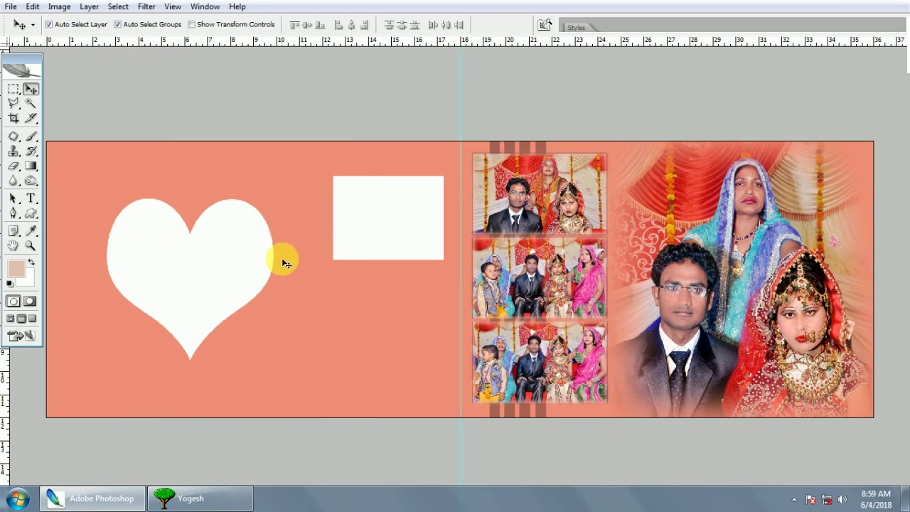
key(f)
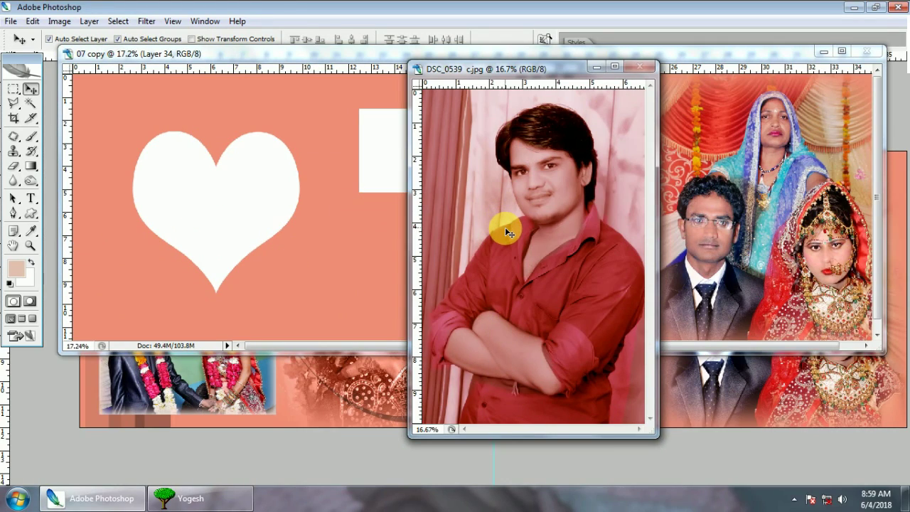
key(ctrl+a)
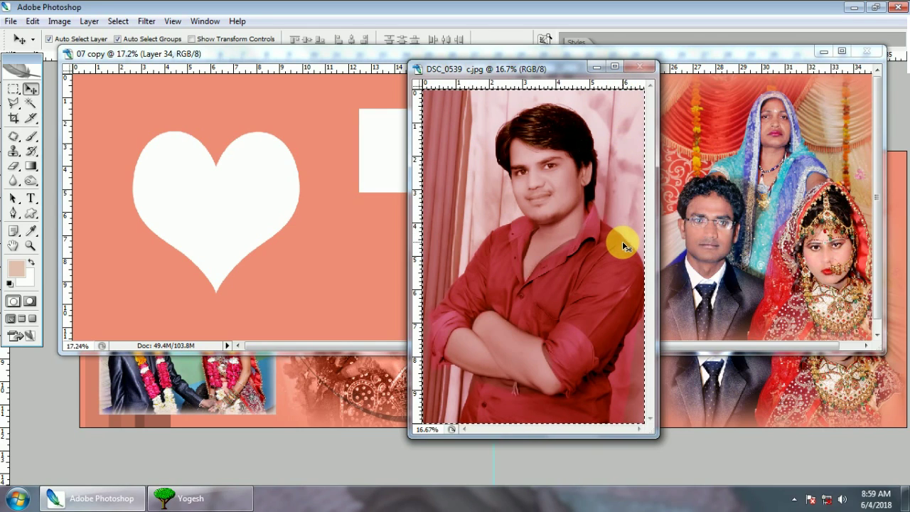
key(ctrl+w)
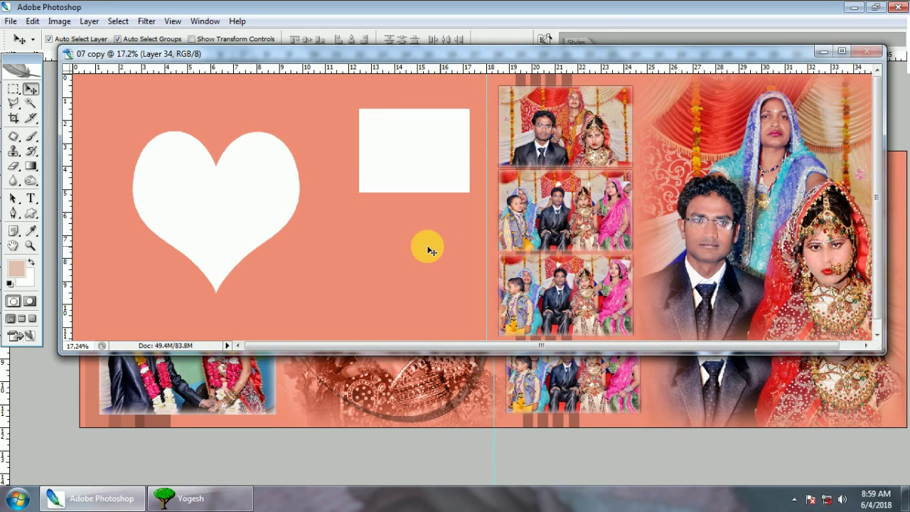
Move the white rectangle onto the right page and nudge the heart right.
key(f)
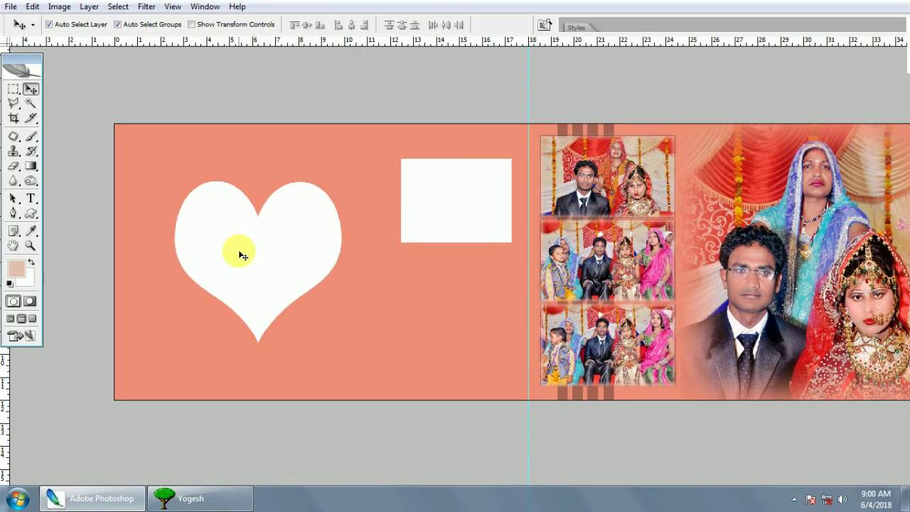
right_click(242, 255)
click(291, 262)
mouse_move(458, 211)
mouse_down()
mouse_move(747, 191)
mouse_move(731, 187)
mouse_up()
drag(232, 243, 289, 256)
Scale the heart up to 124.9% and shift it to the right.
key(ctrl+t)
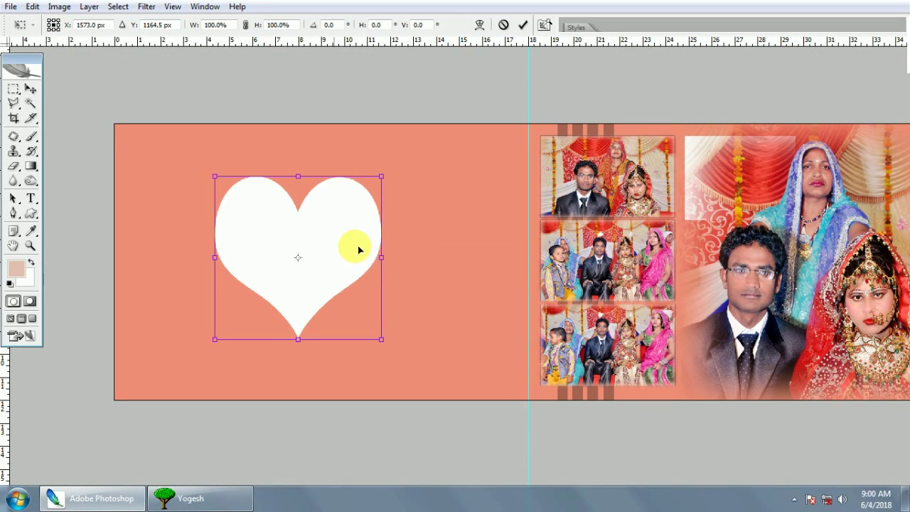
drag(356, 244, 378, 244)
drag(403, 173, 423, 156)
key(Return)
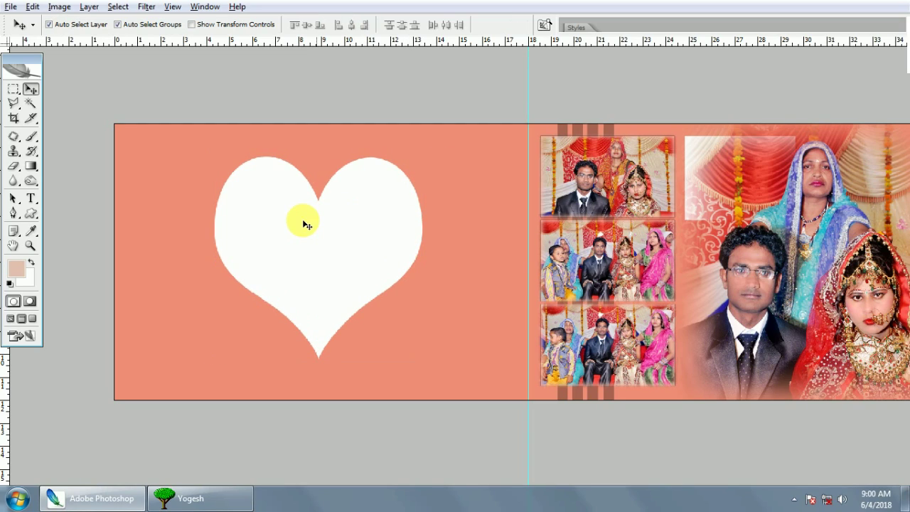
Check which layers lie under the heart and the collage photos.
right_click(278, 228)
click(340, 238)
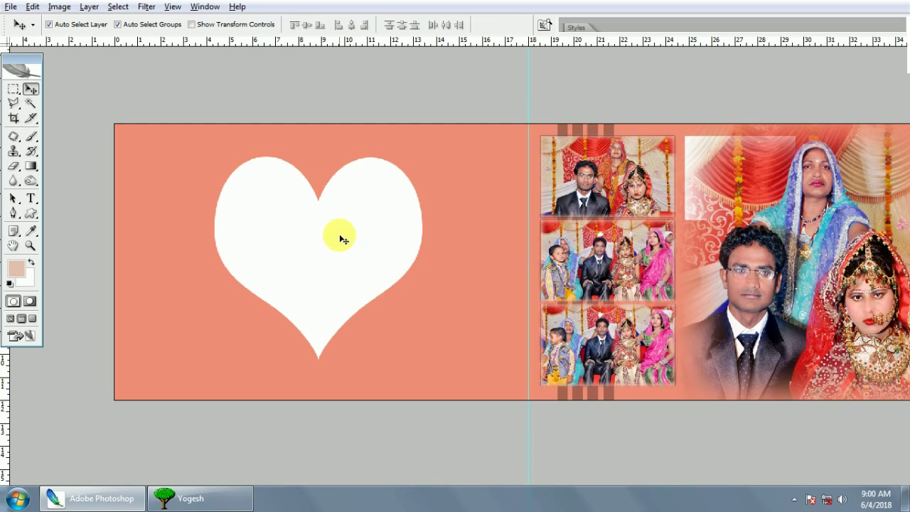
right_click(581, 168)
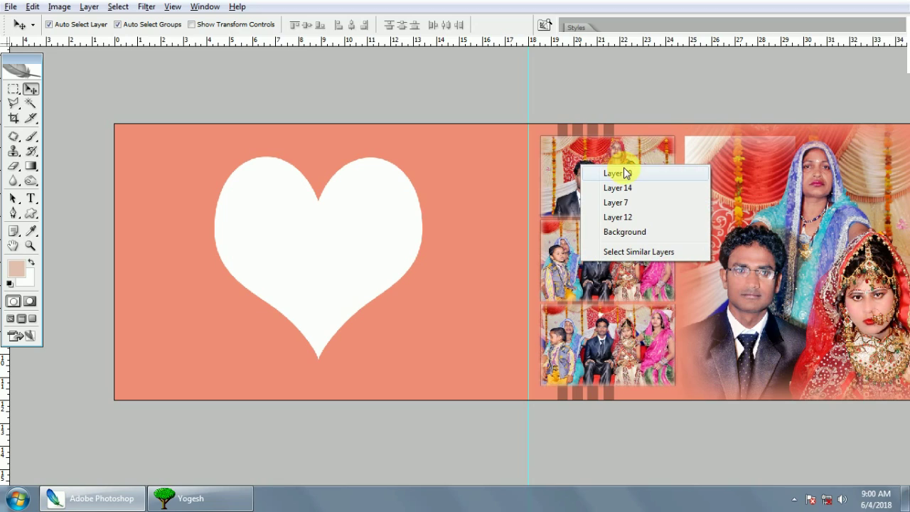
right_click(554, 261)
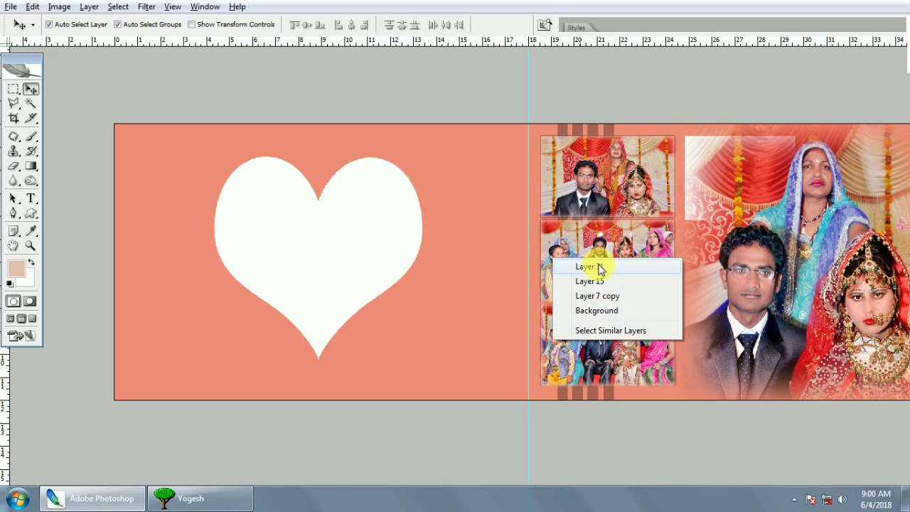
right_click(606, 342)
right_click(789, 287)
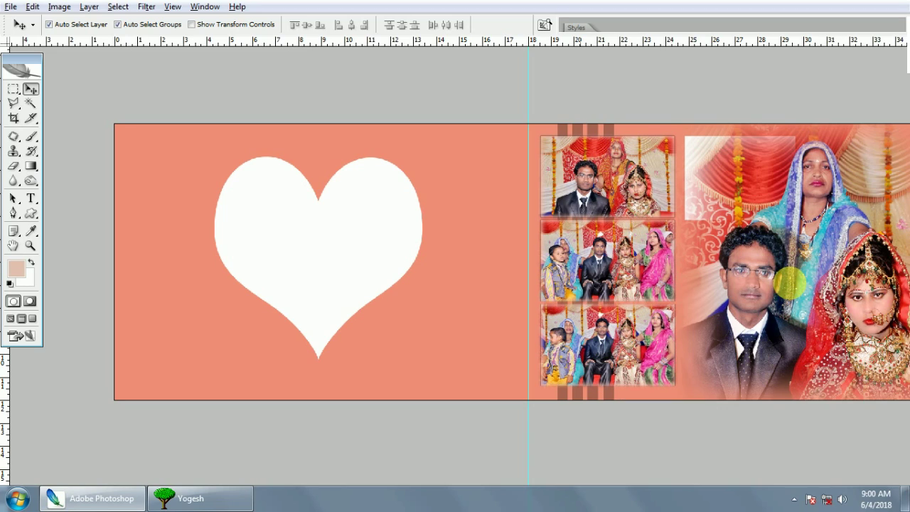
click(320, 226)
Select the heart's layer, Layer 34.
right_click(321, 226)
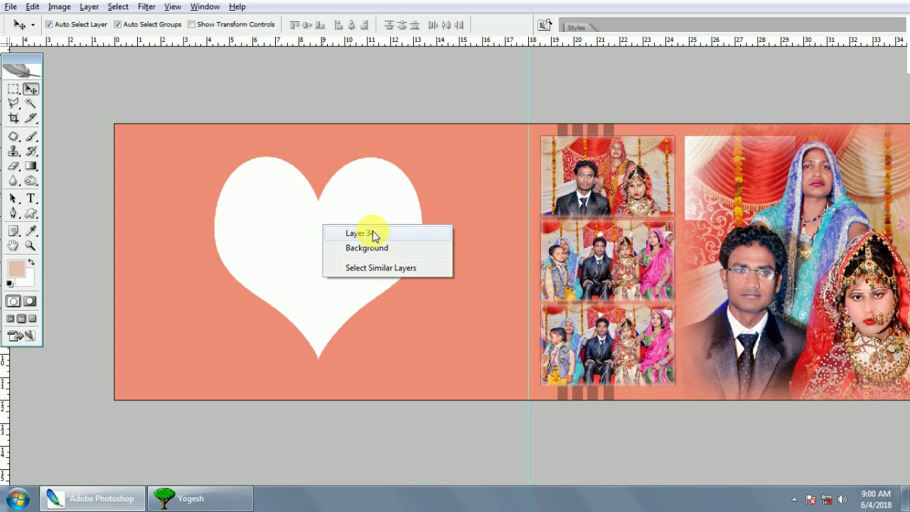
click(363, 233)
right_click(276, 237)
click(318, 244)
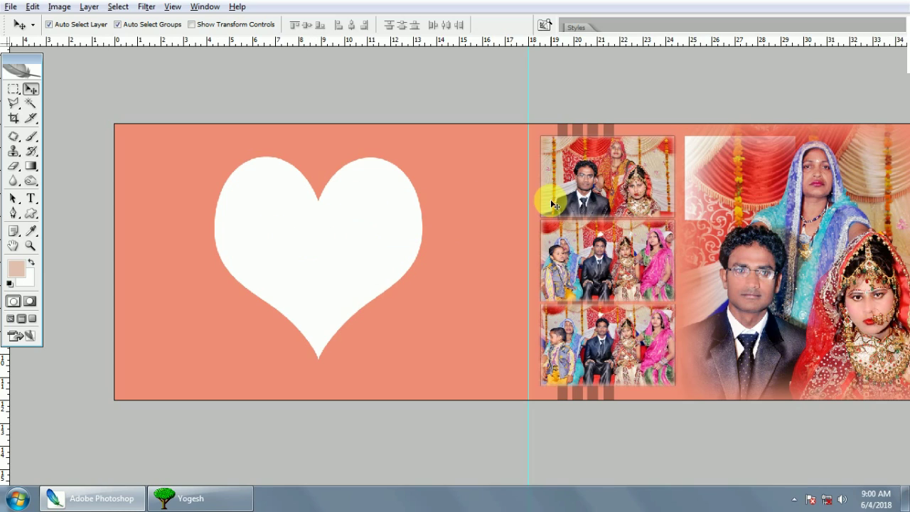
scroll(903, 426, right, 5)
scroll(858, 406, right, 8)
scroll(498, 244, left, 12)
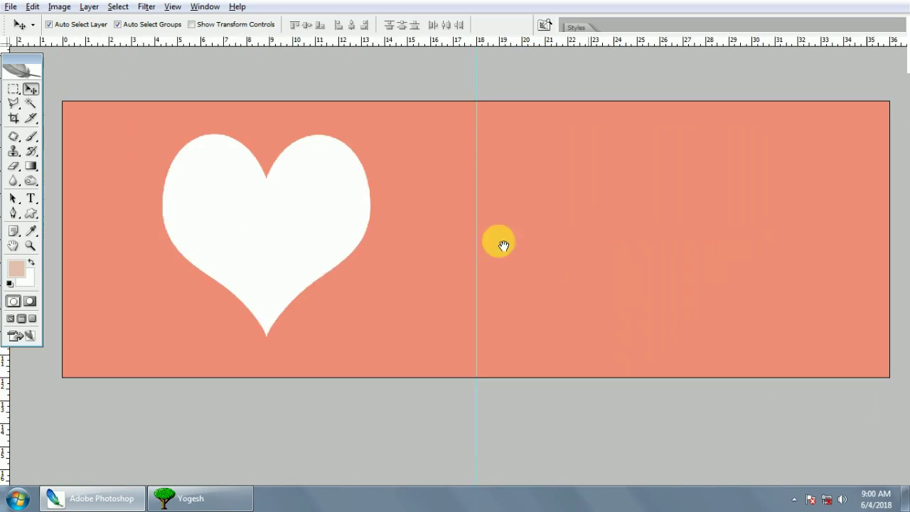
scroll(284, 213, left, 2)
right_click(247, 198)
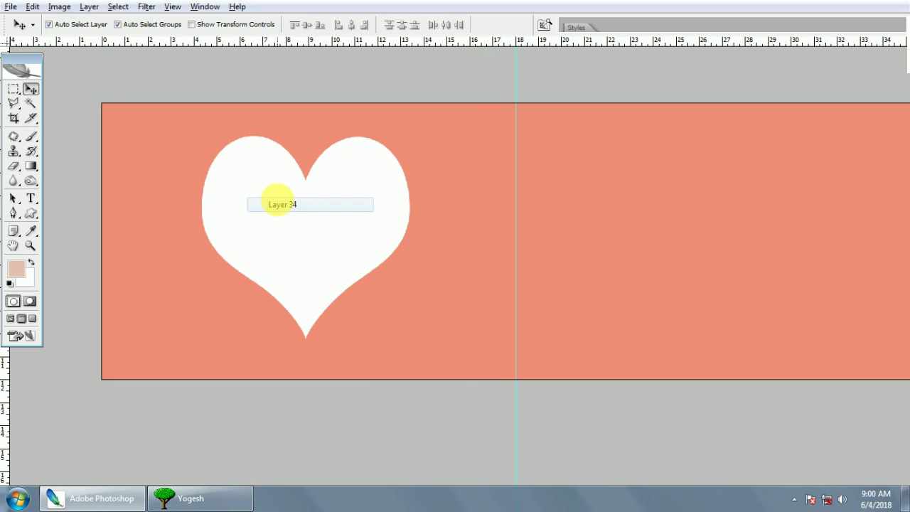
click(327, 217)
scroll(326, 218, left, 1)
right_click(305, 199)
click(291, 195)
With Layer 34 selected, place the portrait over the heart.
right_click(308, 191)
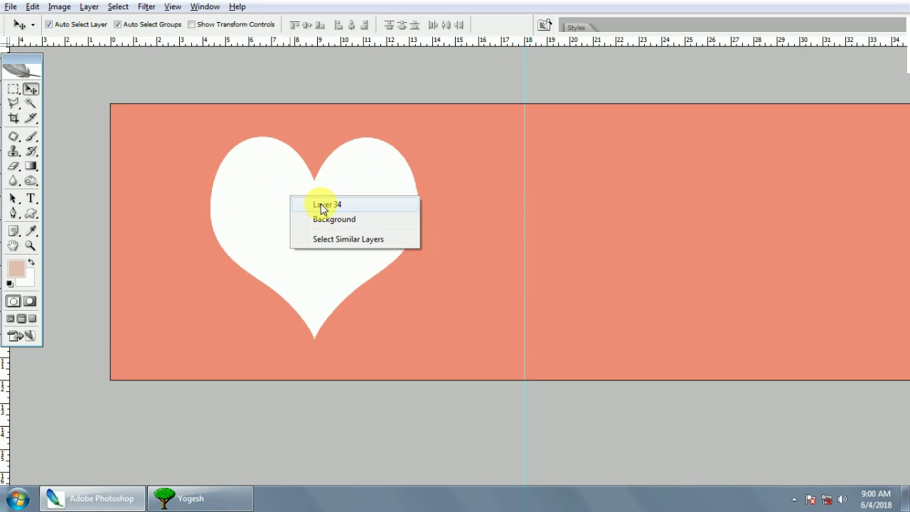
click(336, 202)
right_click(297, 207)
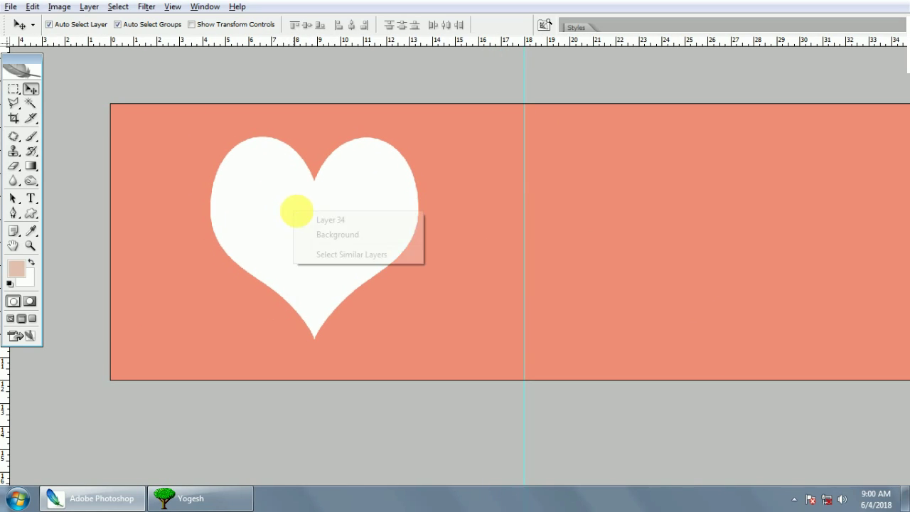
click(334, 222)
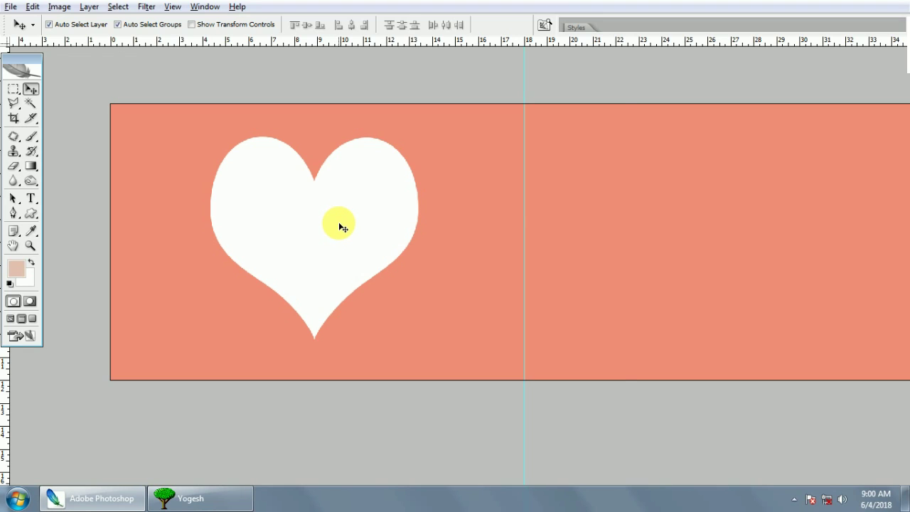
mouse_move(339, 226)
mouse_down()
mouse_move(291, 222)
mouse_move(294, 198)
mouse_up()
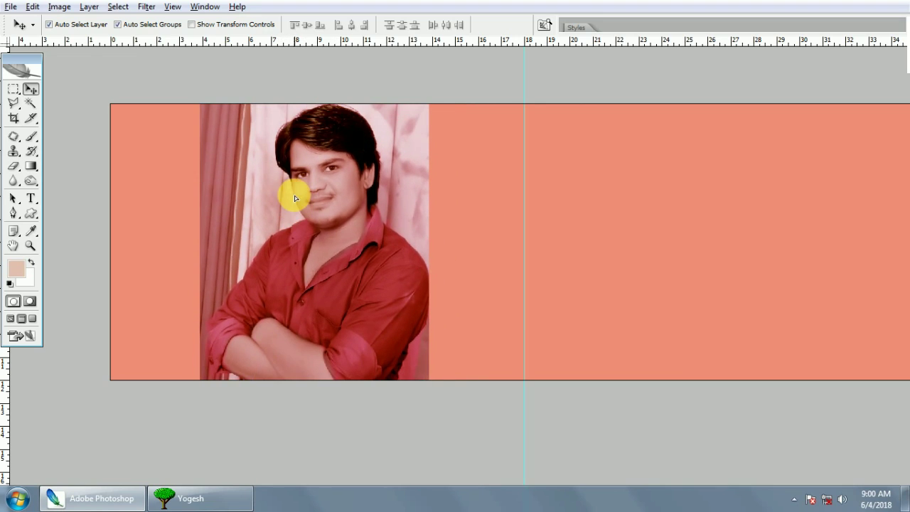
Select the portrait's layer, Layer 35.
right_click(294, 197)
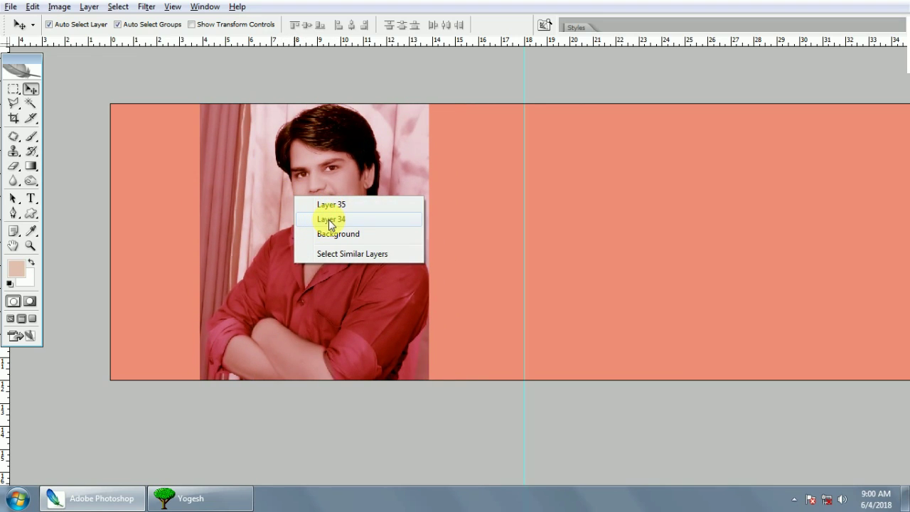
click(300, 204)
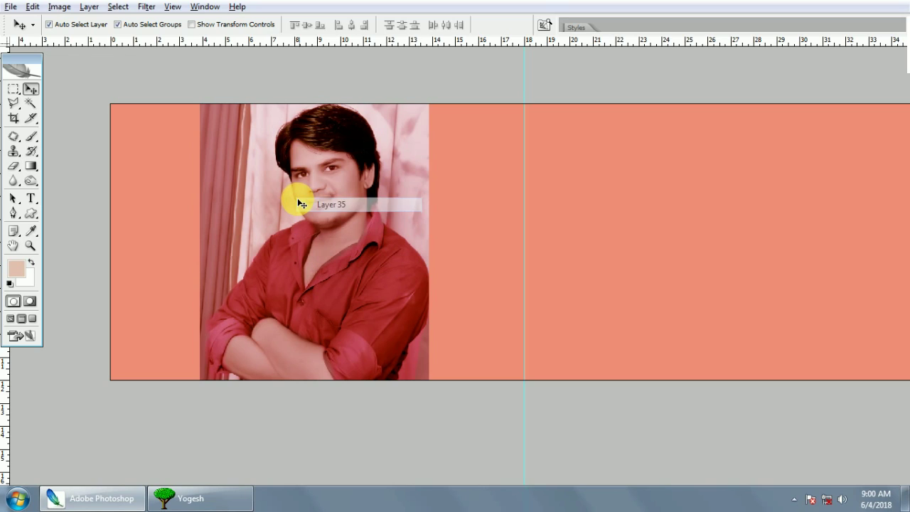
right_click(292, 200)
click(316, 204)
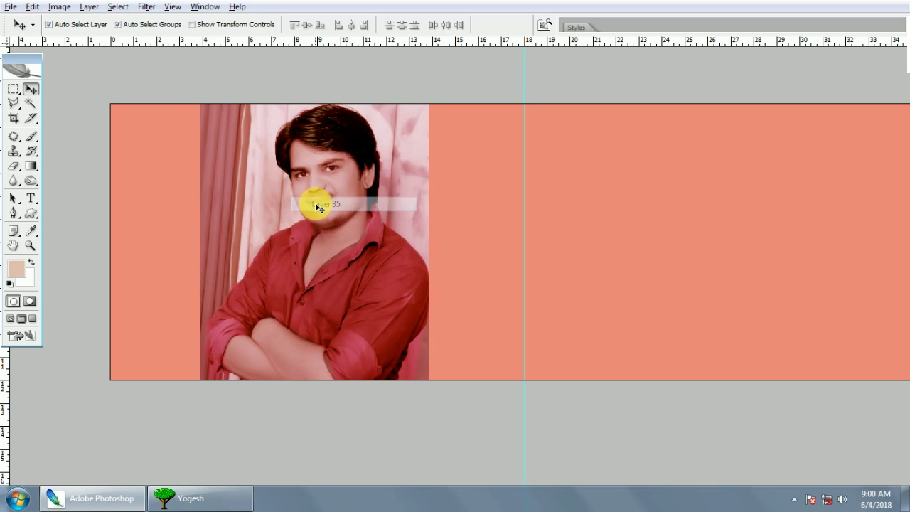
right_click(306, 203)
click(328, 210)
right_click(264, 178)
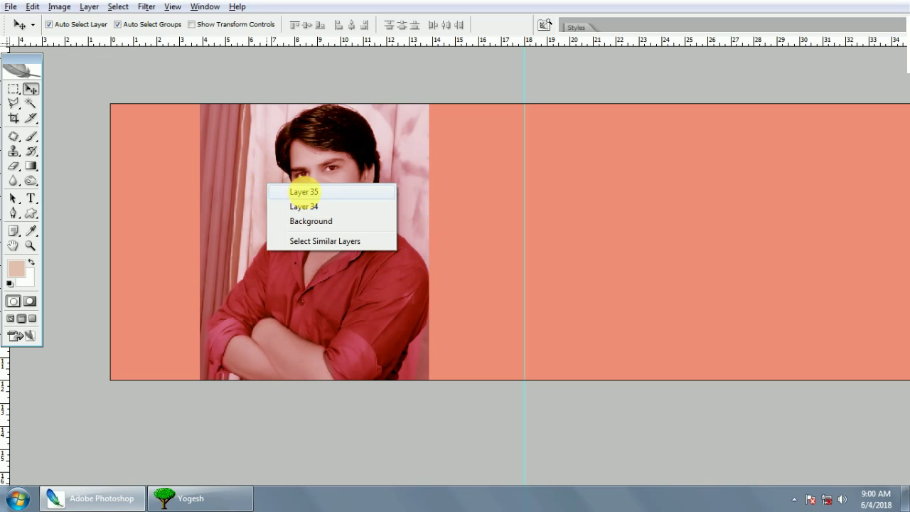
click(304, 191)
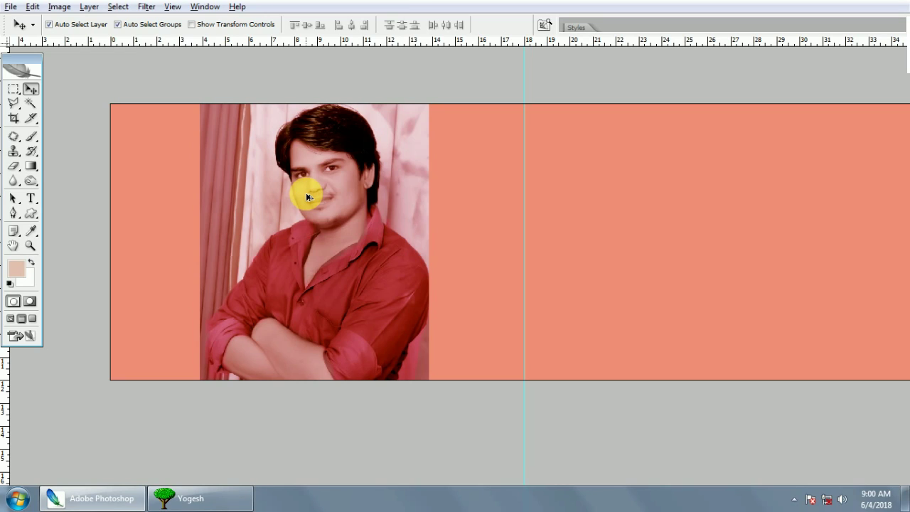
Clip the portrait into the heart, slide it, then remove it again.
key(ctrl+alt+g)
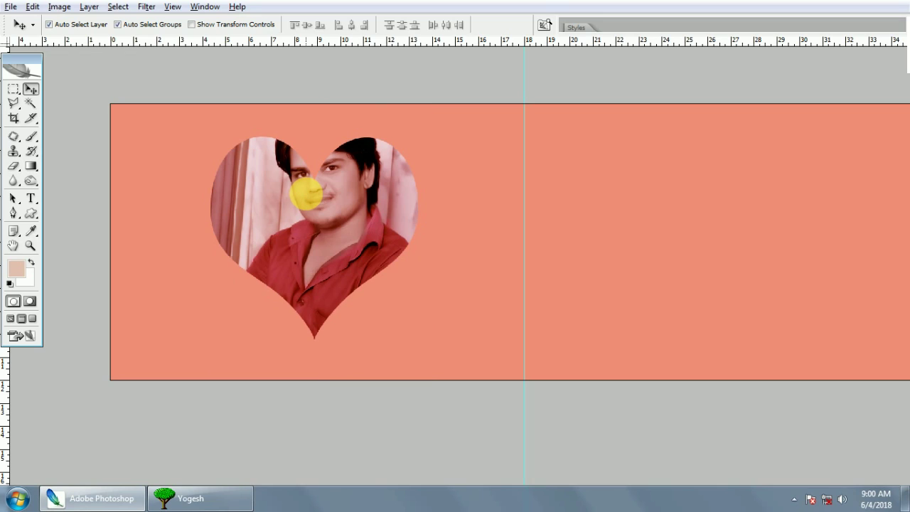
mouse_move(336, 219)
mouse_down()
mouse_move(141, 186)
mouse_move(386, 173)
mouse_move(362, 209)
mouse_move(213, 157)
mouse_move(313, 219)
mouse_move(431, 270)
mouse_move(319, 204)
mouse_move(319, 258)
mouse_move(356, 250)
mouse_move(325, 211)
mouse_move(337, 215)
mouse_move(342, 236)
mouse_move(371, 222)
mouse_move(344, 237)
mouse_up()
key(Delete)
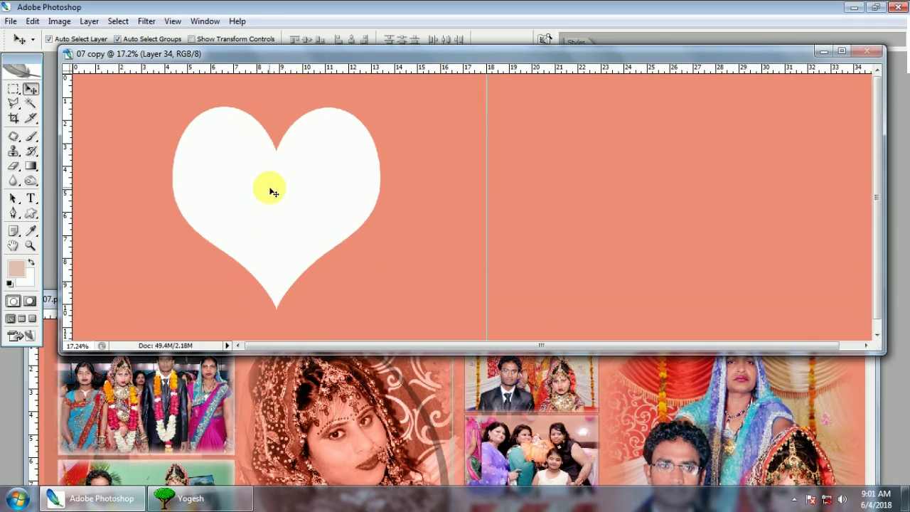
Copy a photo from the 07.psd album into the heart document, back in full screen.
right_click(271, 187)
click(333, 197)
click(537, 423)
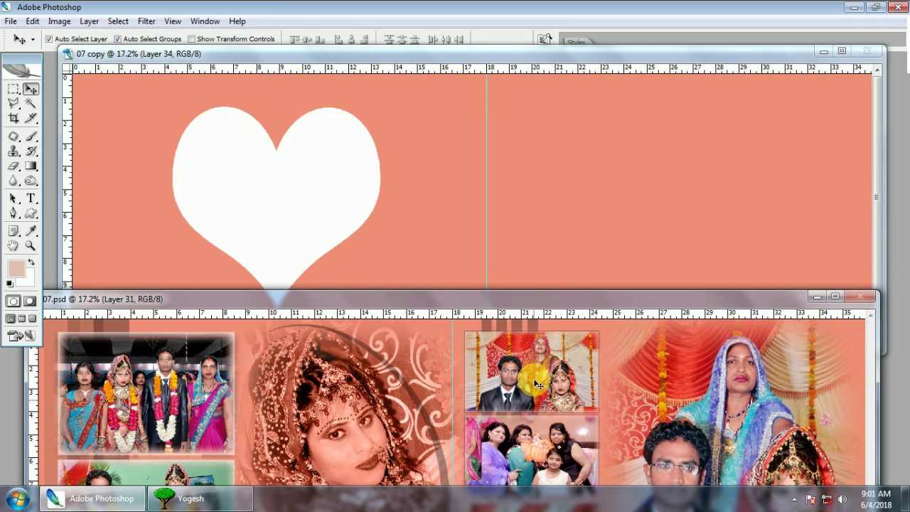
mouse_move(539, 384)
mouse_down()
mouse_move(632, 217)
mouse_move(577, 360)
mouse_up()
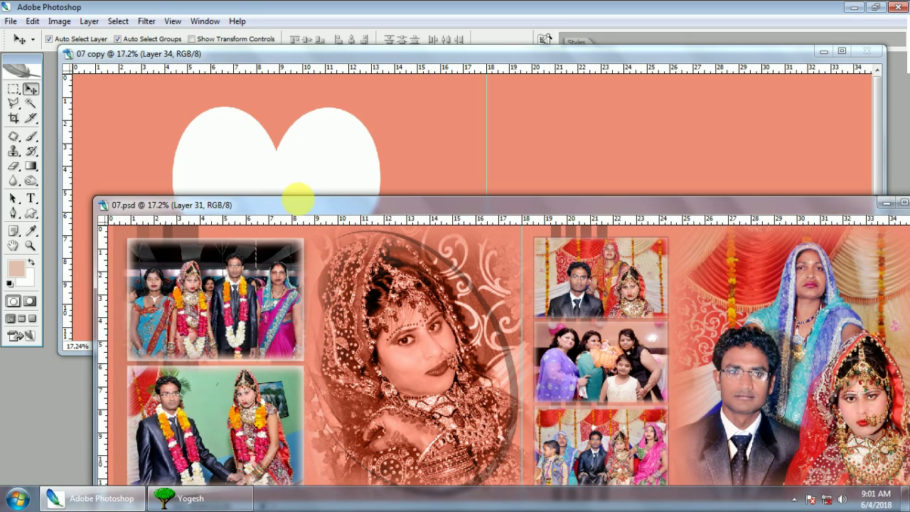
mouse_move(297, 199)
mouse_down()
mouse_move(281, 181)
mouse_move(285, 209)
mouse_up()
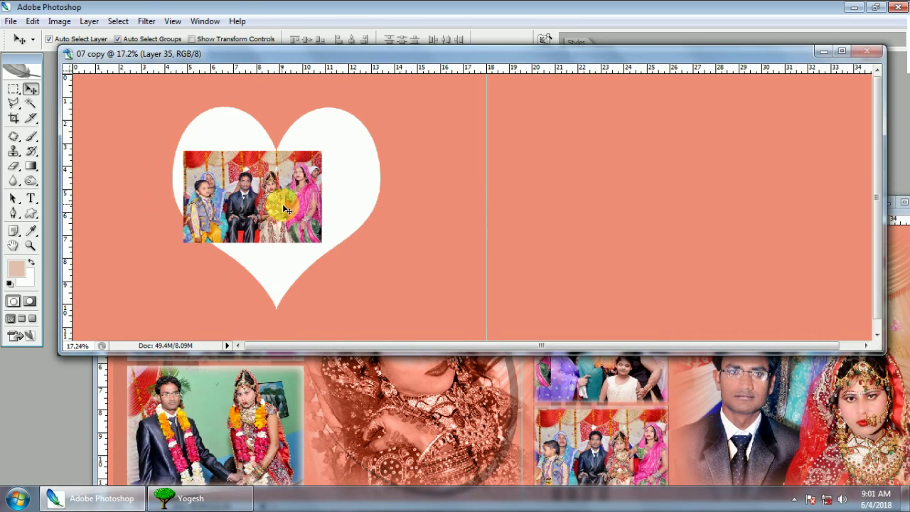
key(f)
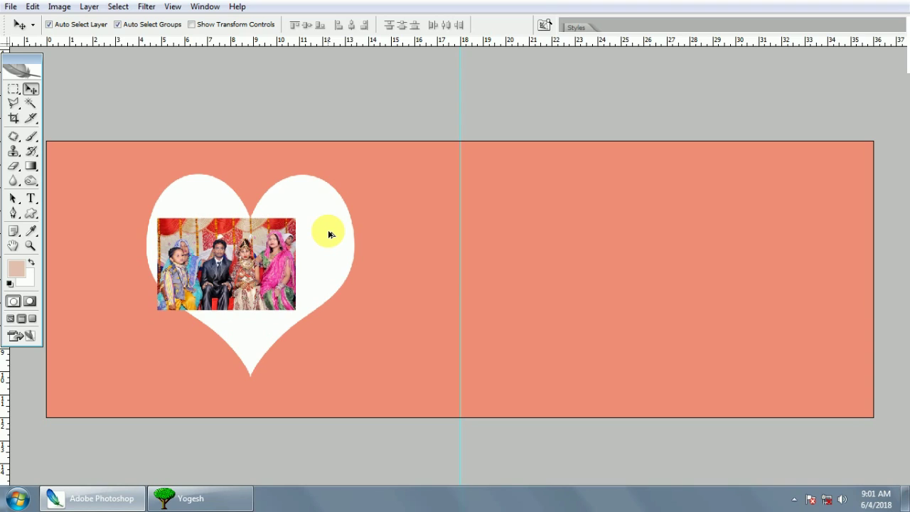
Enlarge the clipped photo to about 205% and shift it down-left in the heart.
drag(284, 247, 330, 240)
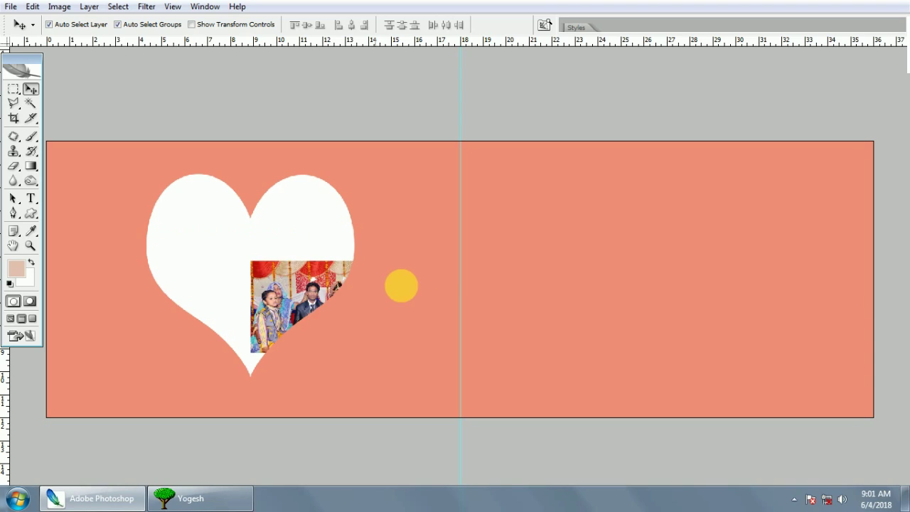
key(ctrl+t)
mouse_move(367, 208)
mouse_down()
mouse_move(420, 177)
mouse_move(328, 234)
mouse_up()
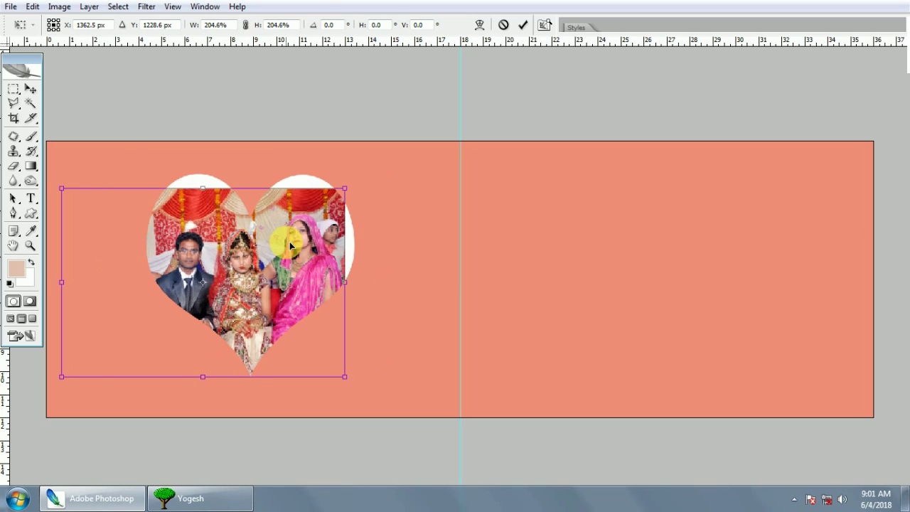
drag(382, 181, 448, 150)
drag(375, 197, 284, 253)
key(Return)
Enlarge the photo slightly more and reposition it so the couple fits the heart.
right_click(287, 257)
click(364, 205)
key(ctrl+t)
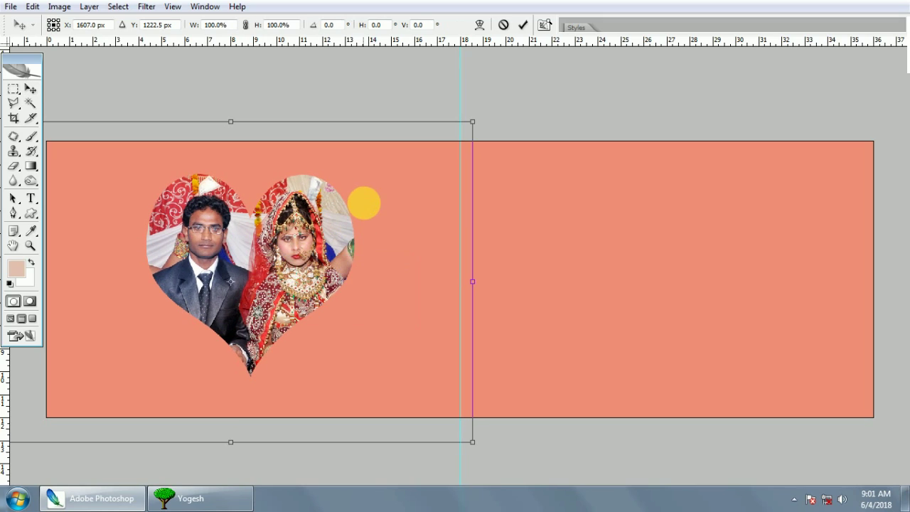
drag(473, 121, 498, 104)
drag(448, 142, 437, 156)
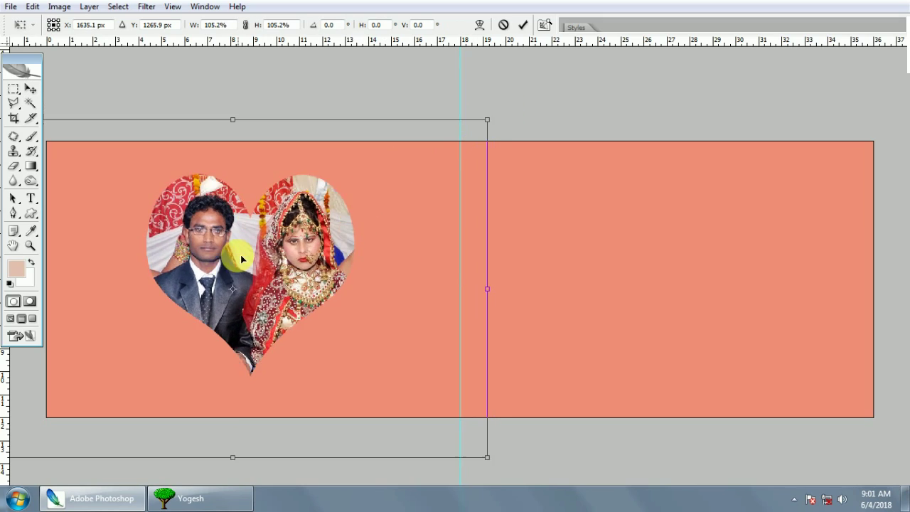
double_click(274, 242)
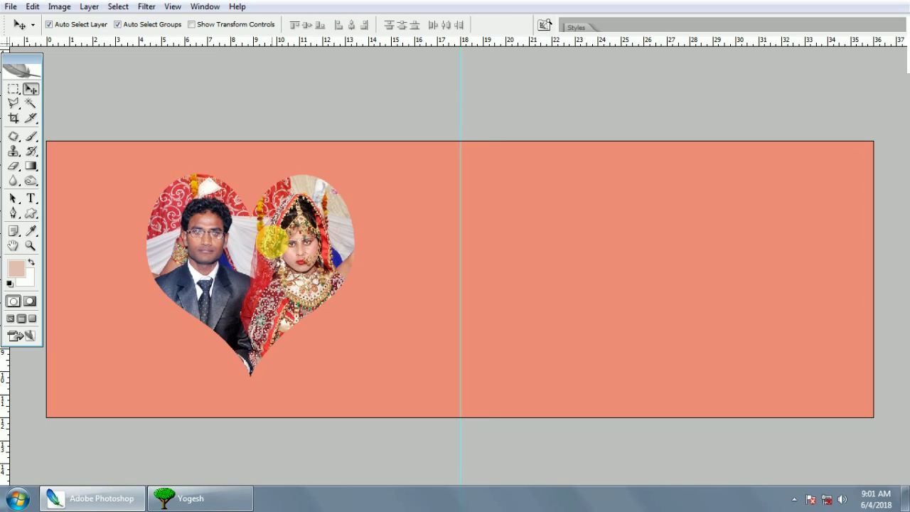
Toggle the heart clipping mask off and on, select Layer 35, and return to windowed view.
key(ctrl+alt+g)
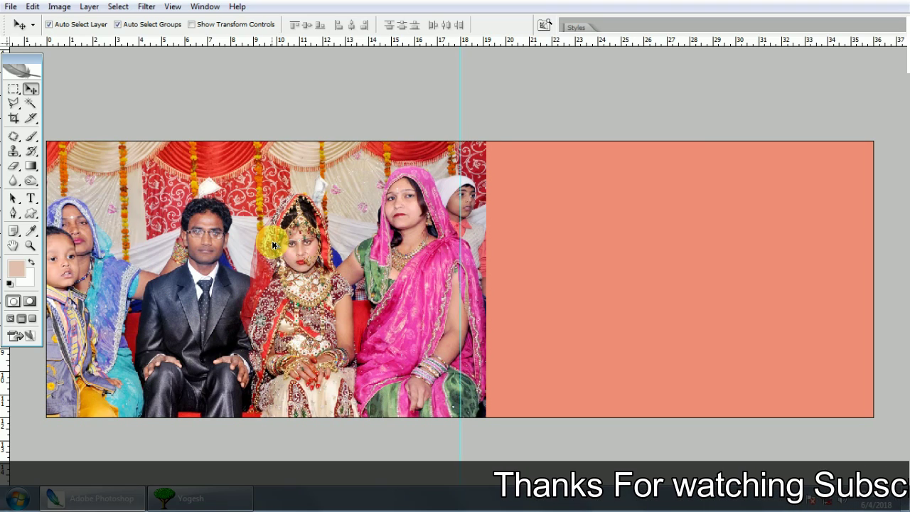
key(ctrl+alt+g)
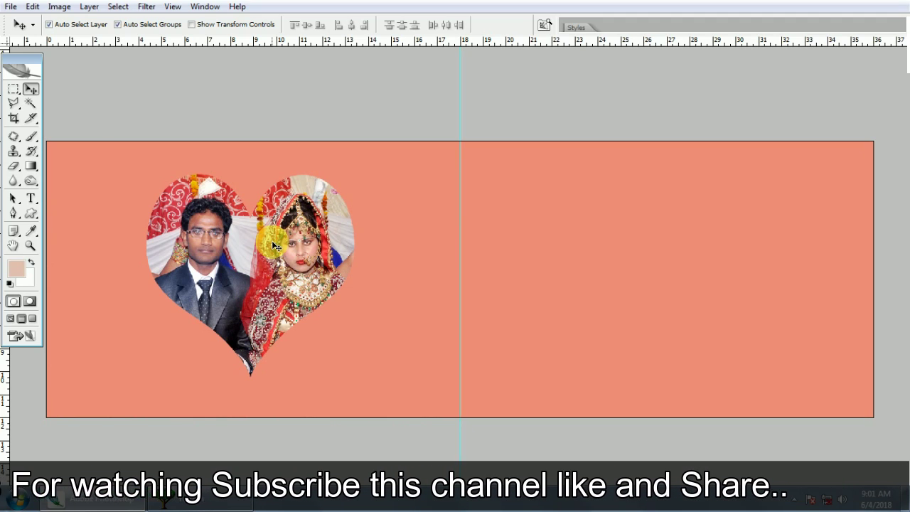
drag(272, 240, 295, 250)
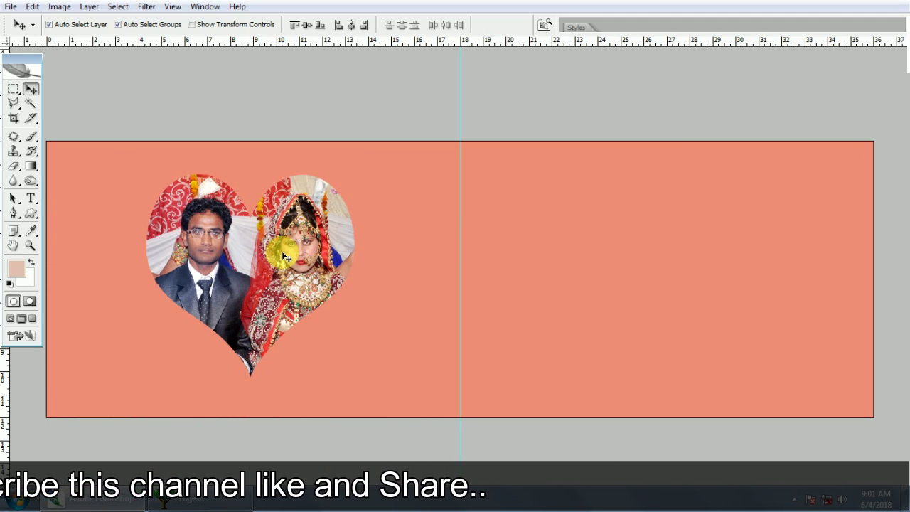
right_click(297, 252)
click(325, 254)
right_click(266, 238)
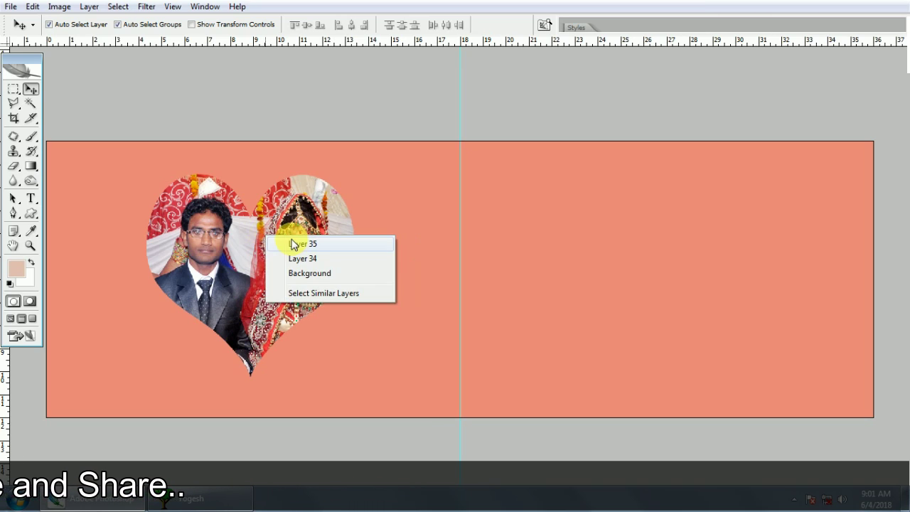
click(291, 241)
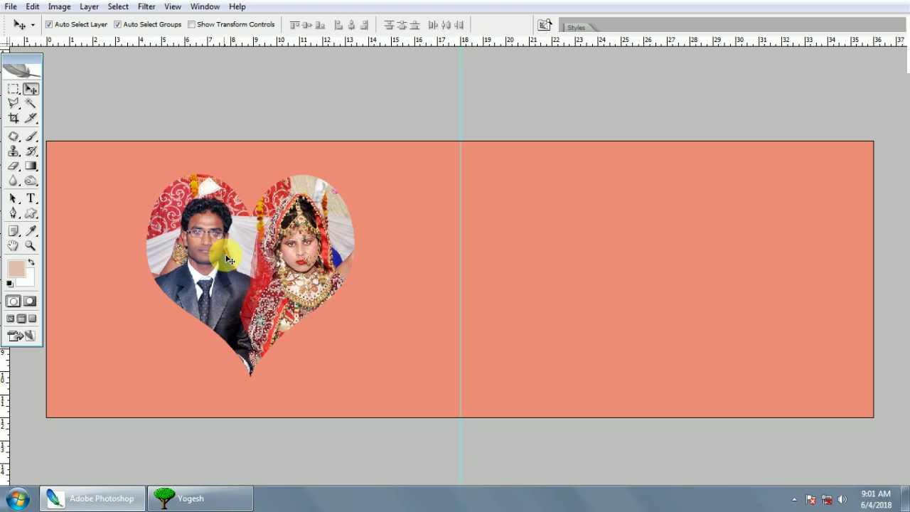
key(f)
key(f)
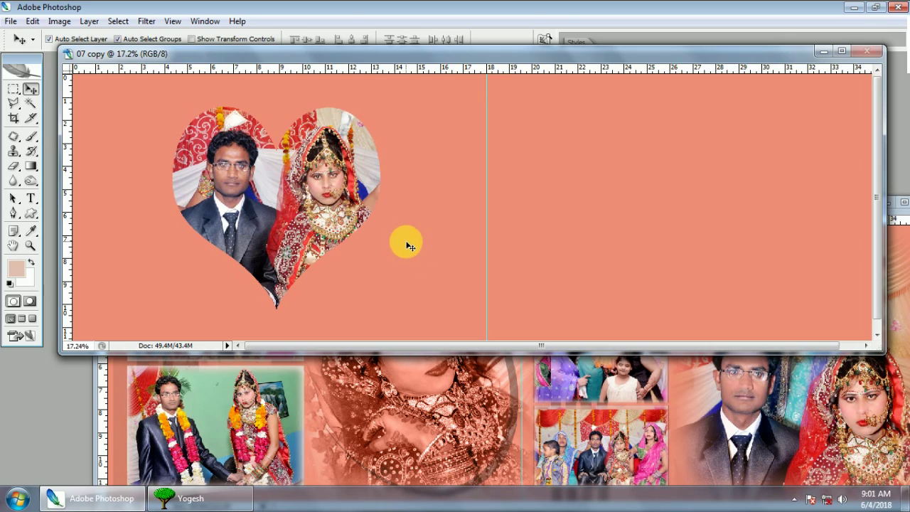
key(f)
Select the group photo's layer in the 07.psd album.
key(f)
key(f)
click(401, 378)
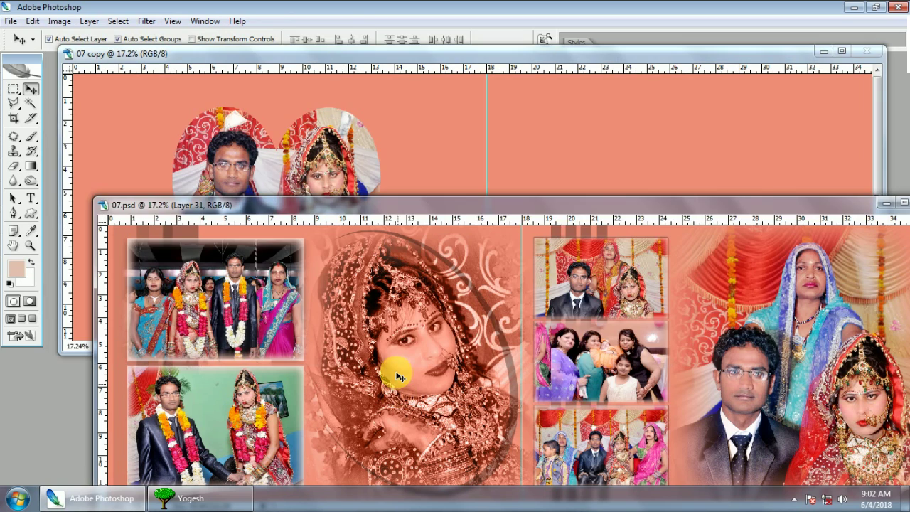
key(f)
drag(610, 319, 588, 262)
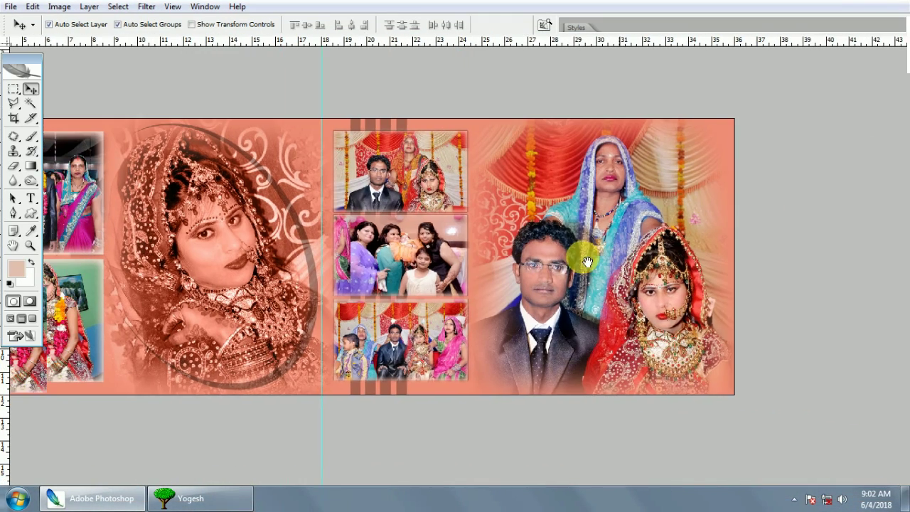
right_click(587, 261)
click(592, 245)
key(Delete)
key(f)
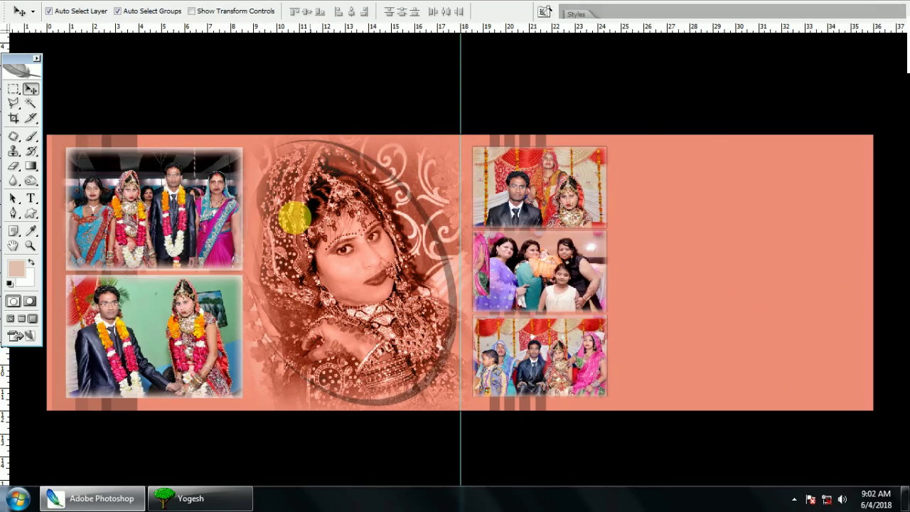
key(f)
click(275, 121)
click(231, 434)
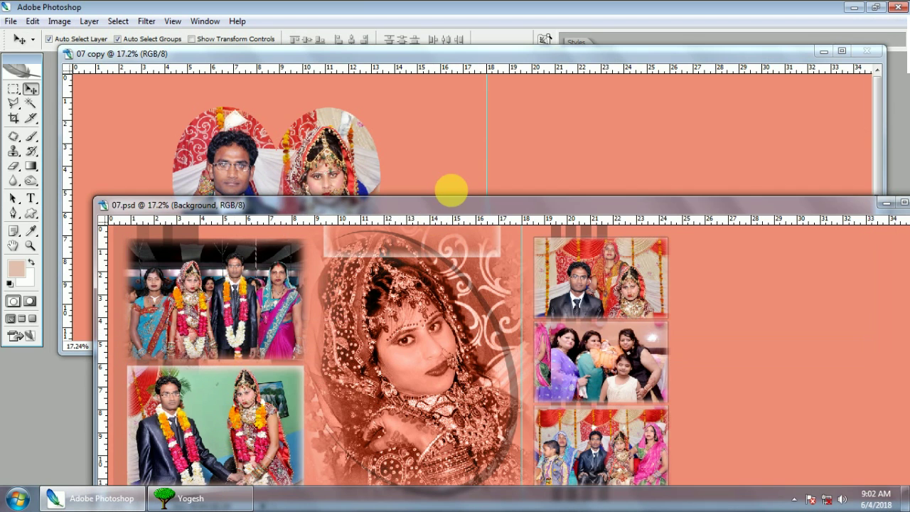
Bring the group photo into the 07 copy spread and set it on the right page.
key(ctrl+v)
mouse_move(241, 309)
mouse_down()
mouse_move(234, 286)
mouse_move(532, 157)
mouse_up()
key(f)
key(ctrl+t)
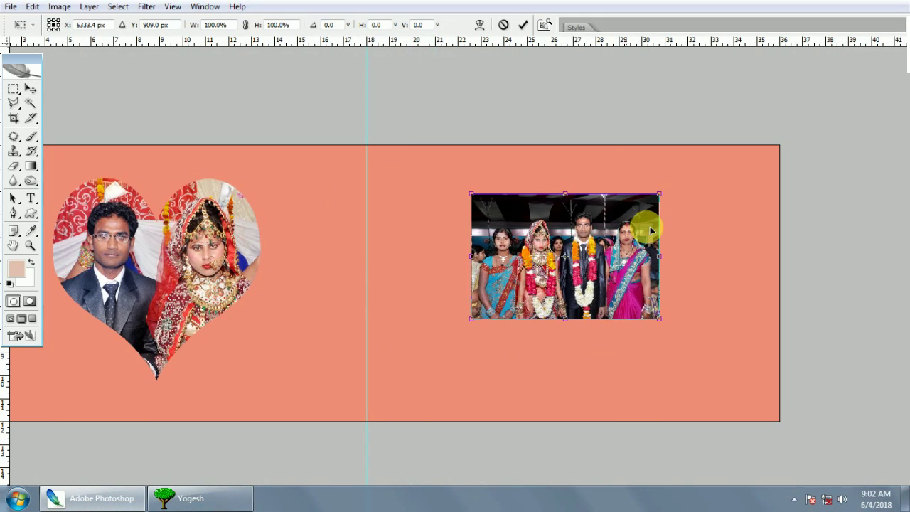
double_click(652, 229)
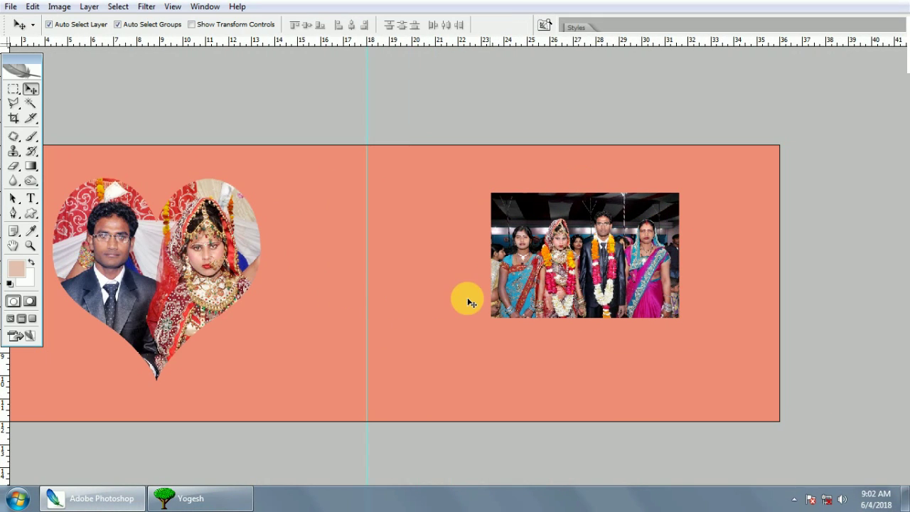
drag(575, 263, 518, 268)
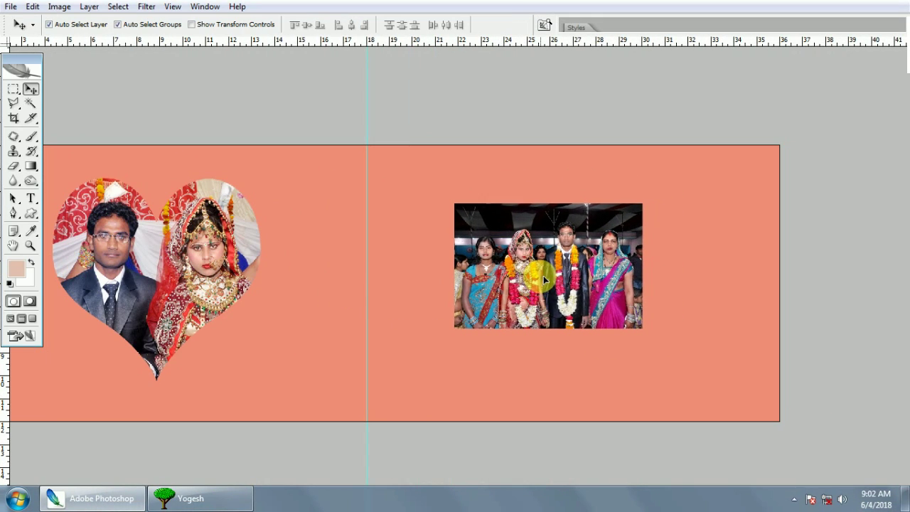
Check which layers lie under the placed group photo.
right_click(488, 233)
click(509, 234)
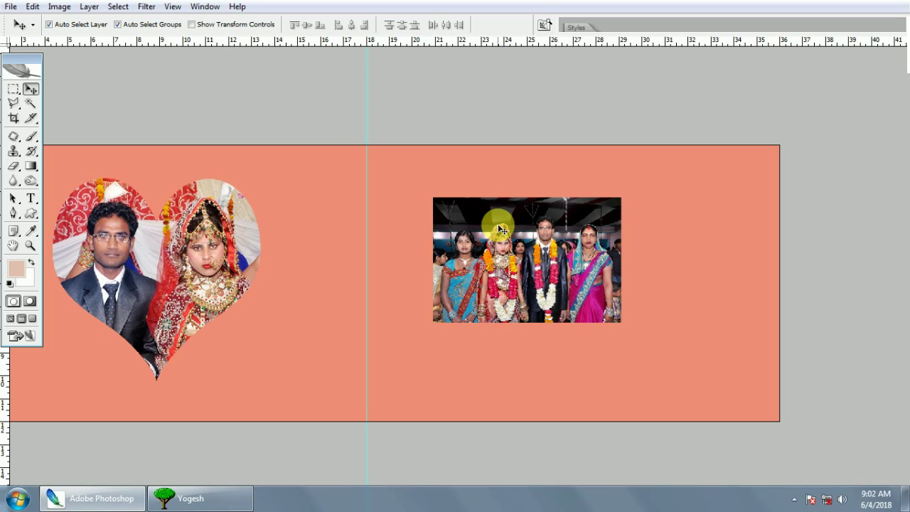
right_click(500, 228)
click(530, 237)
right_click(505, 218)
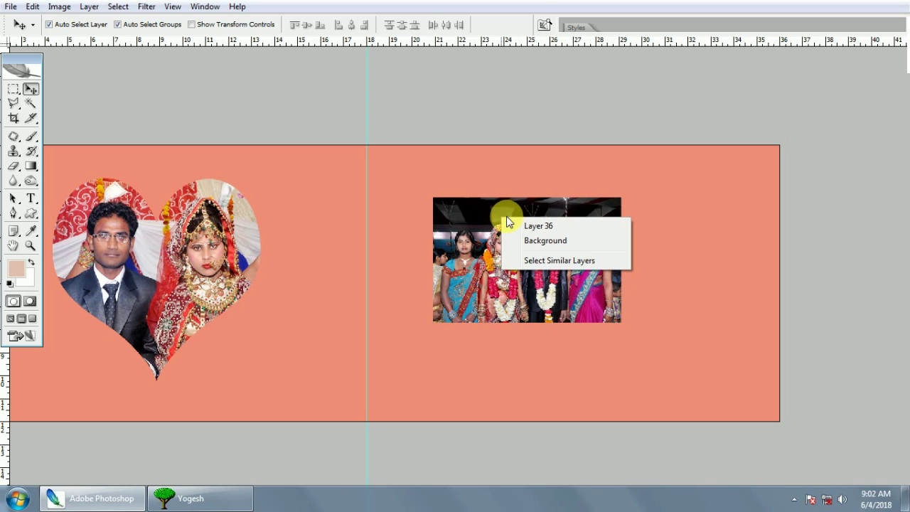
click(523, 226)
right_click(506, 229)
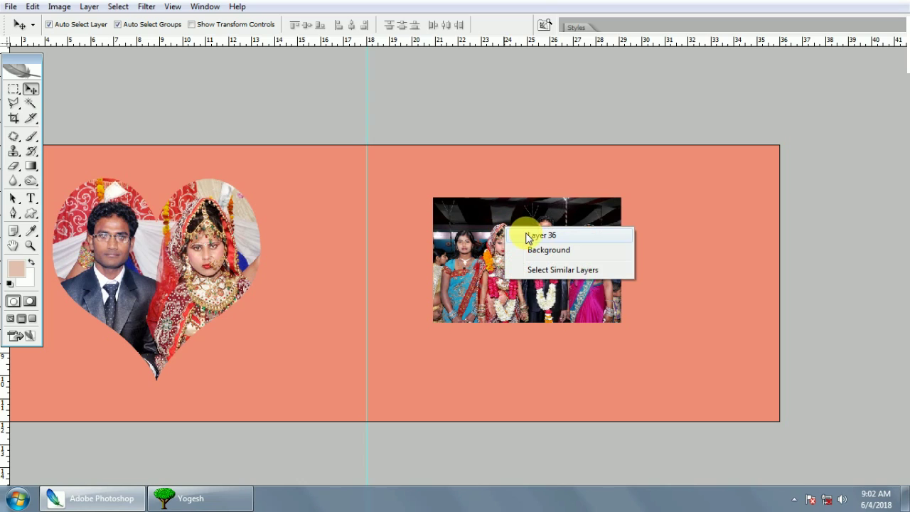
click(527, 237)
right_click(494, 218)
click(517, 230)
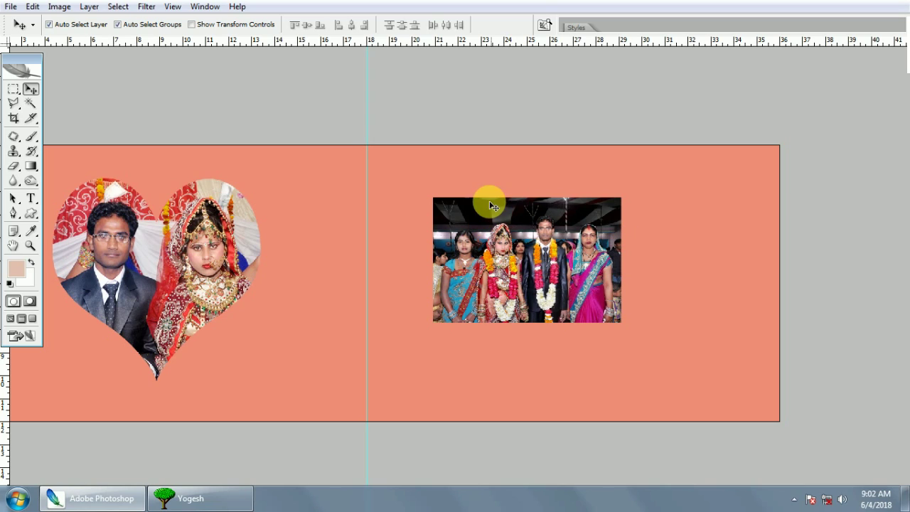
Select Layer 36 and draw a rectangular marquee around the group photo.
right_click(537, 237)
click(540, 240)
right_click(524, 226)
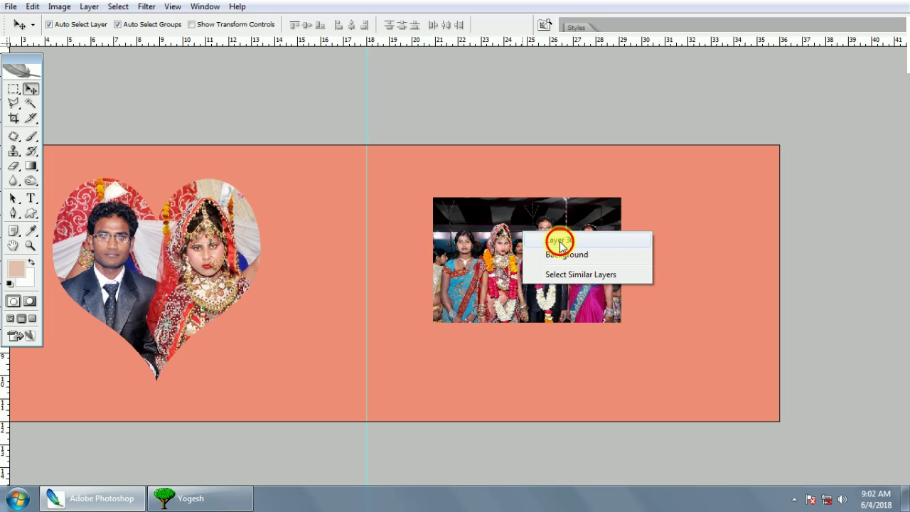
click(559, 240)
key(m)
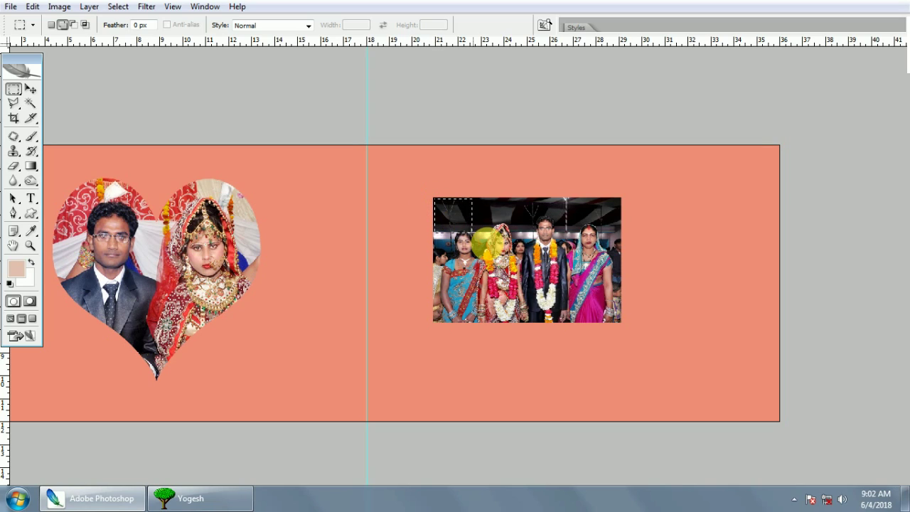
drag(435, 200, 587, 305)
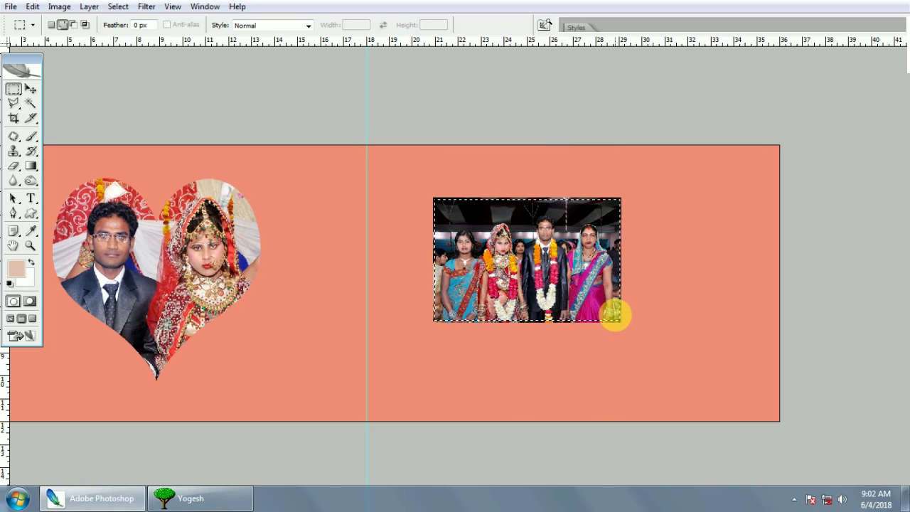
Feather the marquee 12 pixels, invert it and delete outside for soft edges.
key(ctrl+alt+d)
text(12)
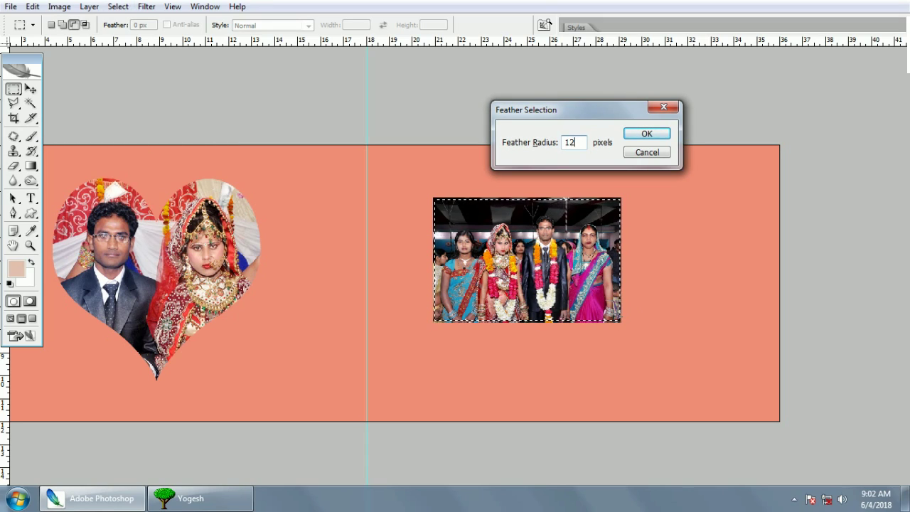
key(Return)
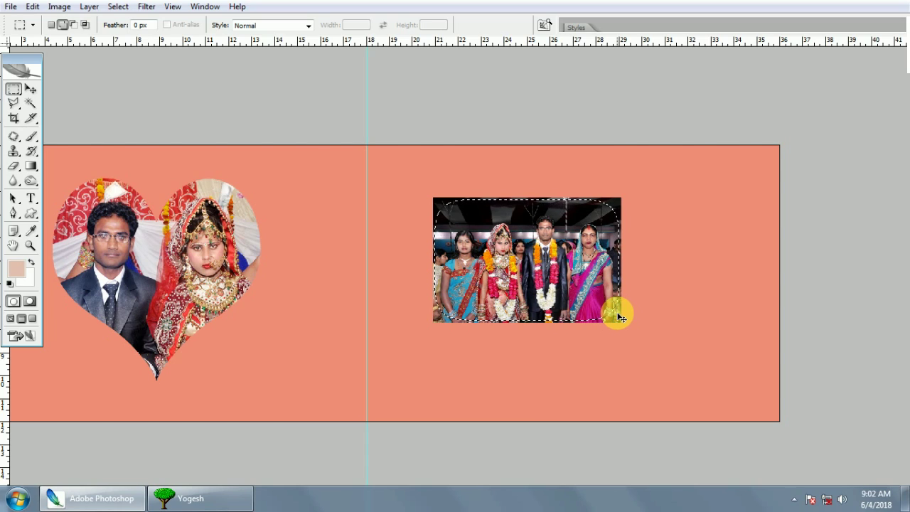
key(ctrl+shift+i)
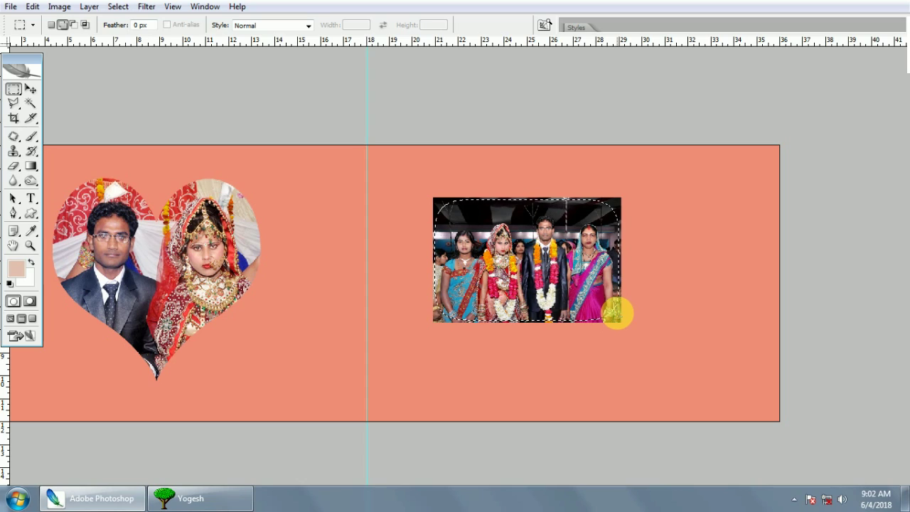
key(Delete)
key(ctrl+z)
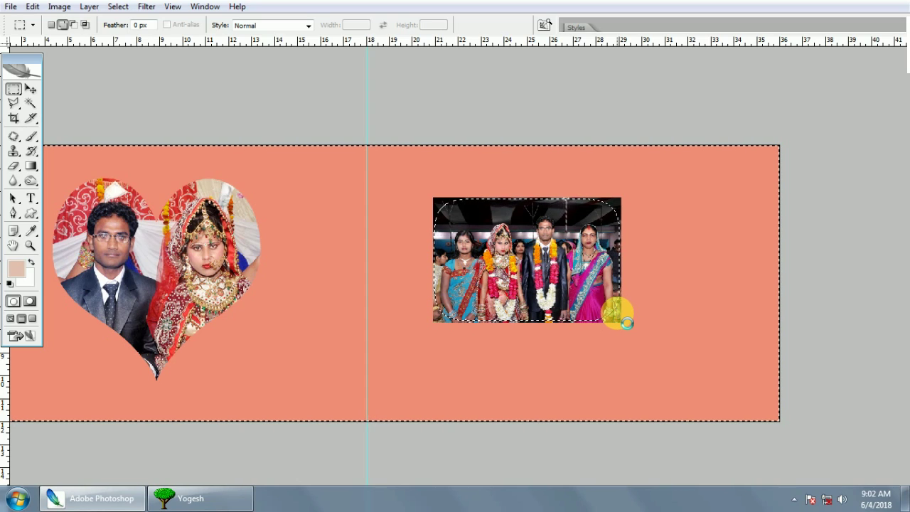
key(Delete)
key(Delete)
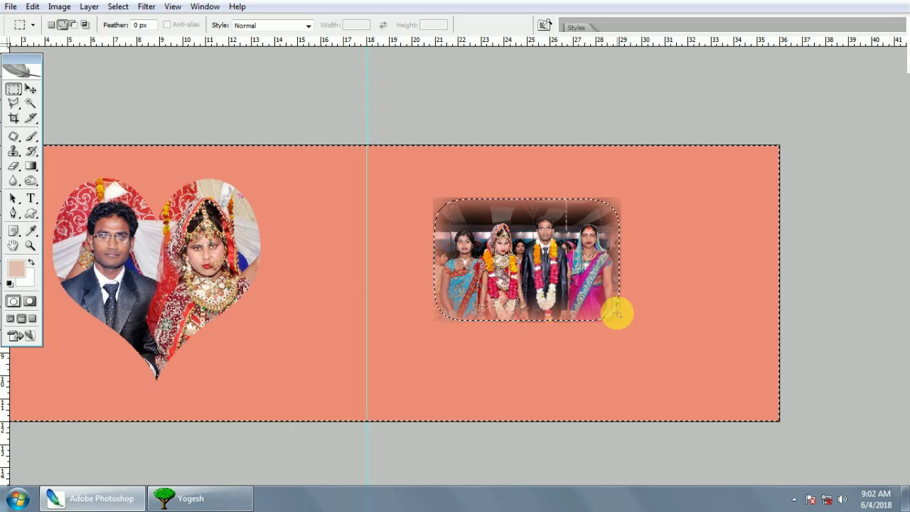
key(ctrl+d)
Step back twice in history to restore the plain rectangular photo.
key(ctrl+alt+z)
key(ctrl+alt+z)
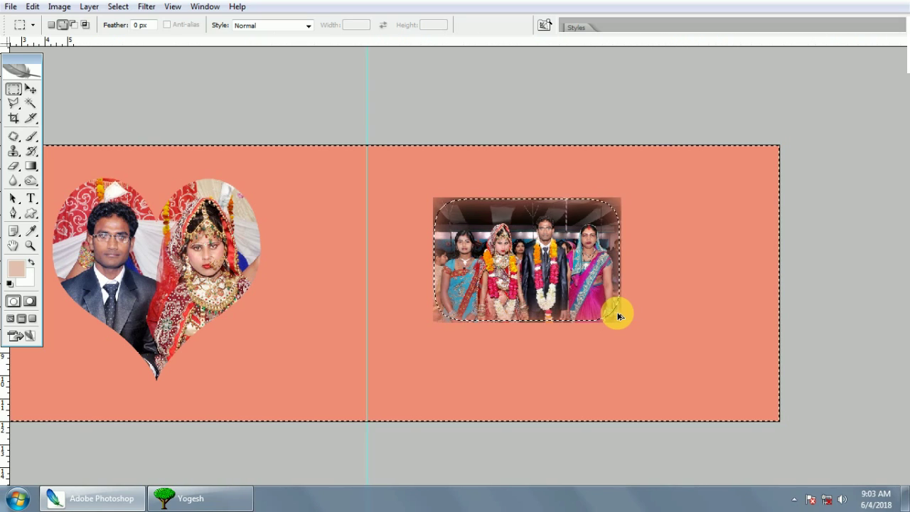
key(ctrl+alt+z)
key(ctrl+d)
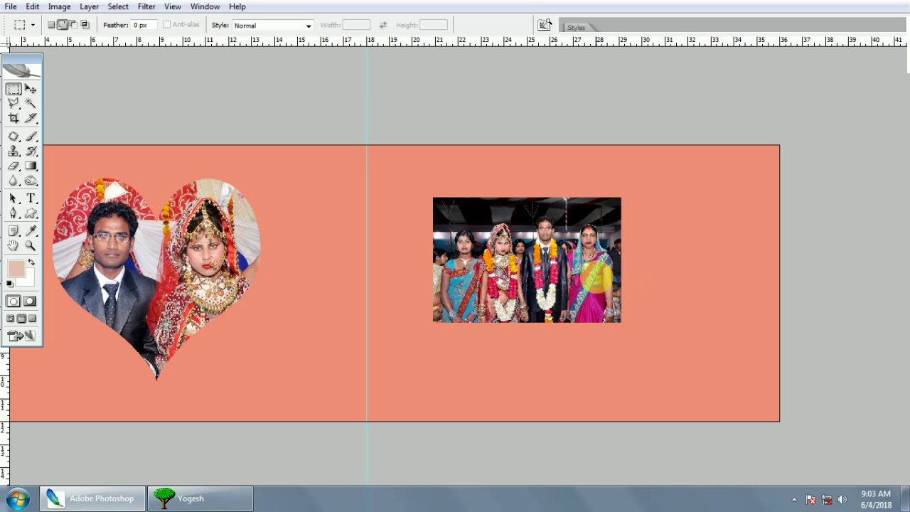
Load Layer 36's transparency as a selection of the group photo's outline.
key(v)
right_click(536, 258)
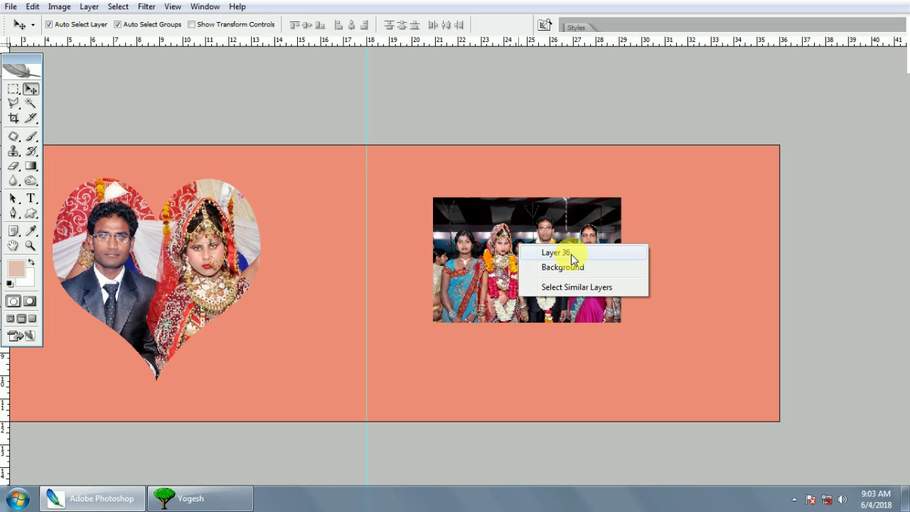
right_click(542, 261)
click(559, 257)
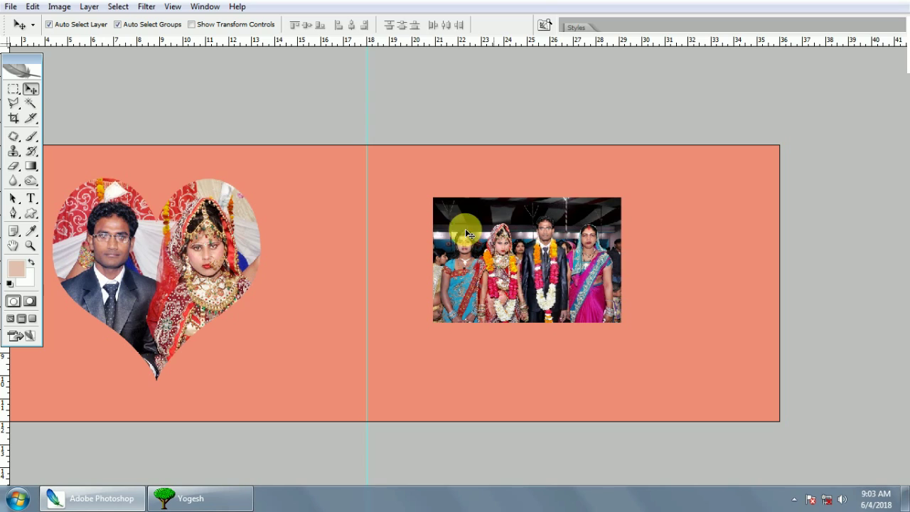
click(120, 7)
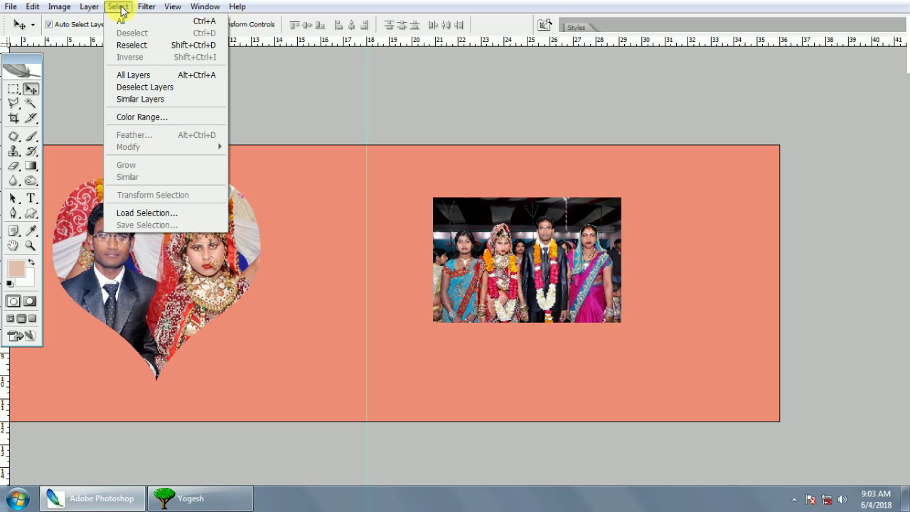
click(136, 214)
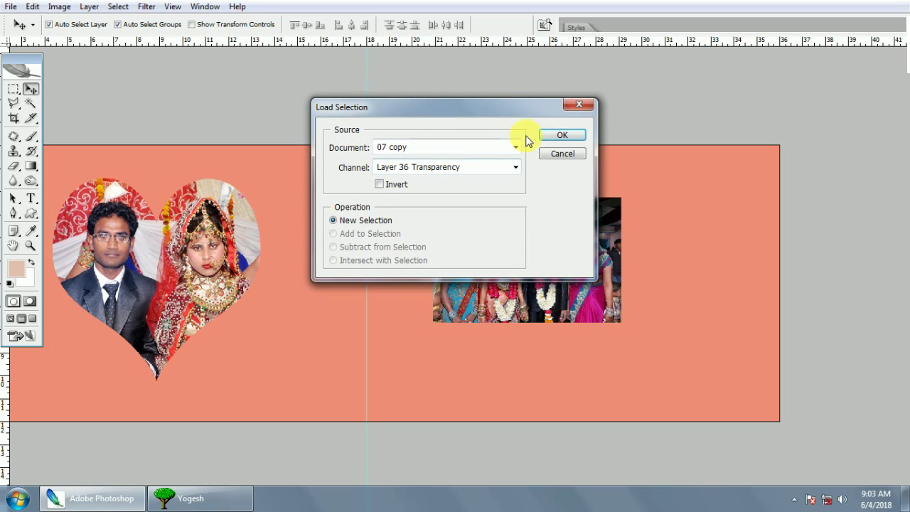
click(549, 139)
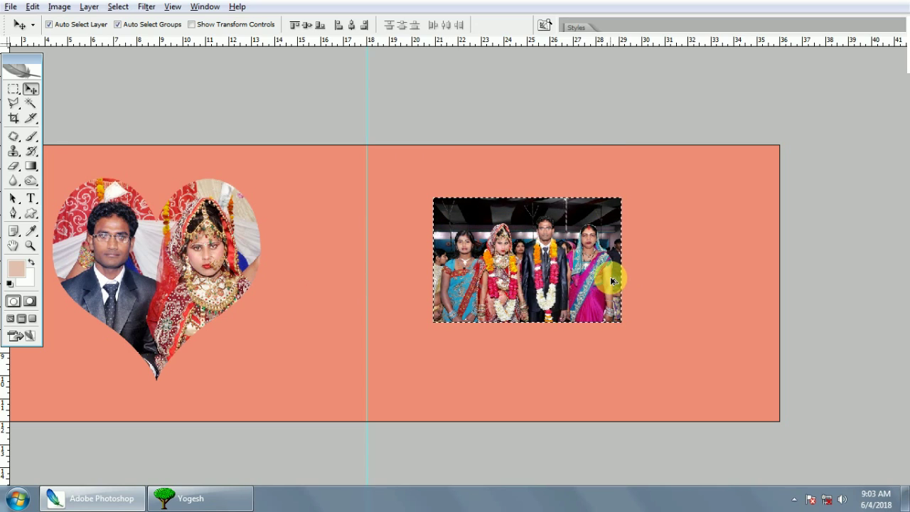
Feather the selection by 100 pixels.
key(alt+s)
text(f)
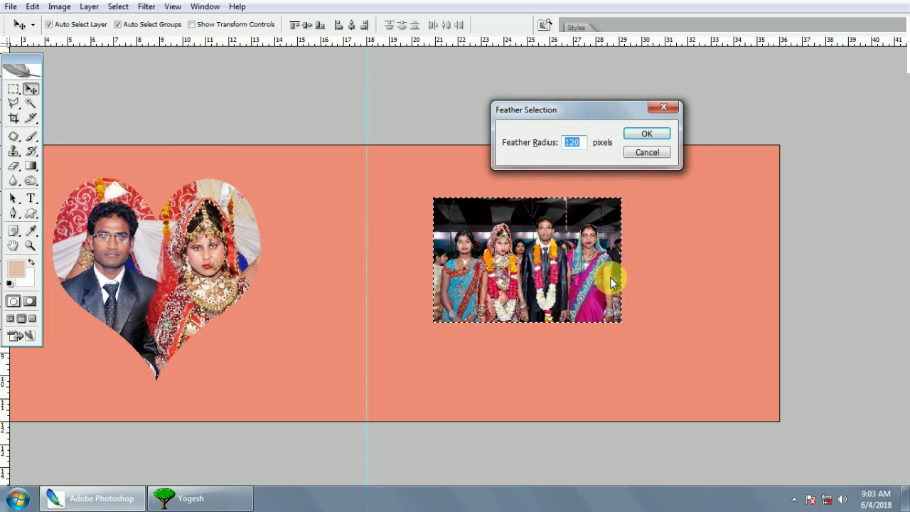
text(100)
key(Return)
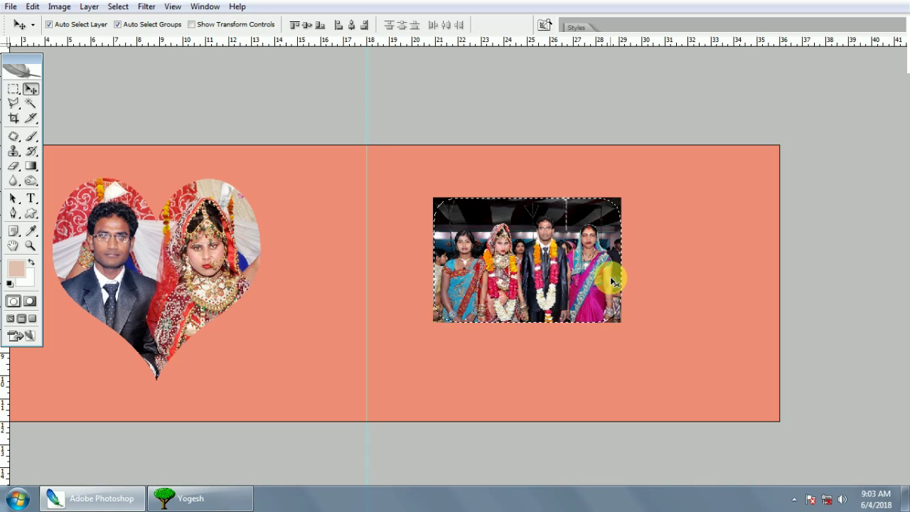
Invert the feathered selection, delete the outer area twice, and deselect.
key(ctrl+shift+i)
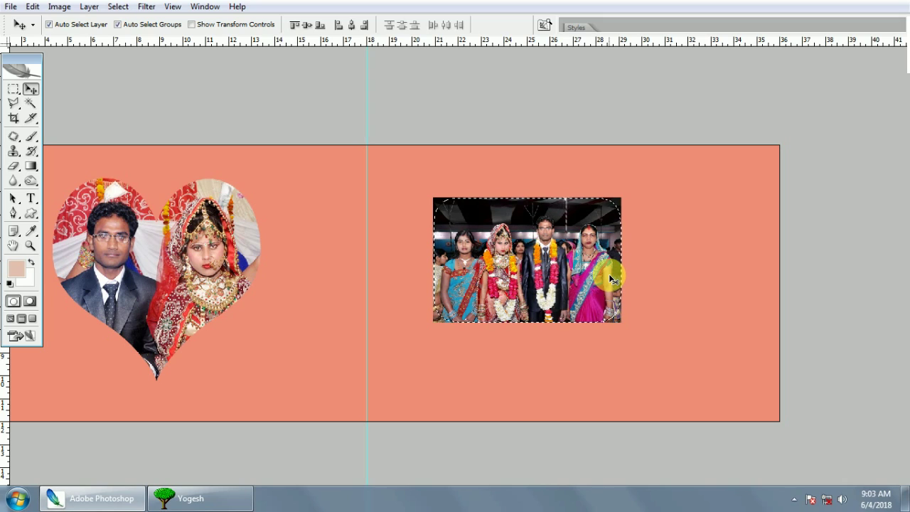
key(ctrl+a)
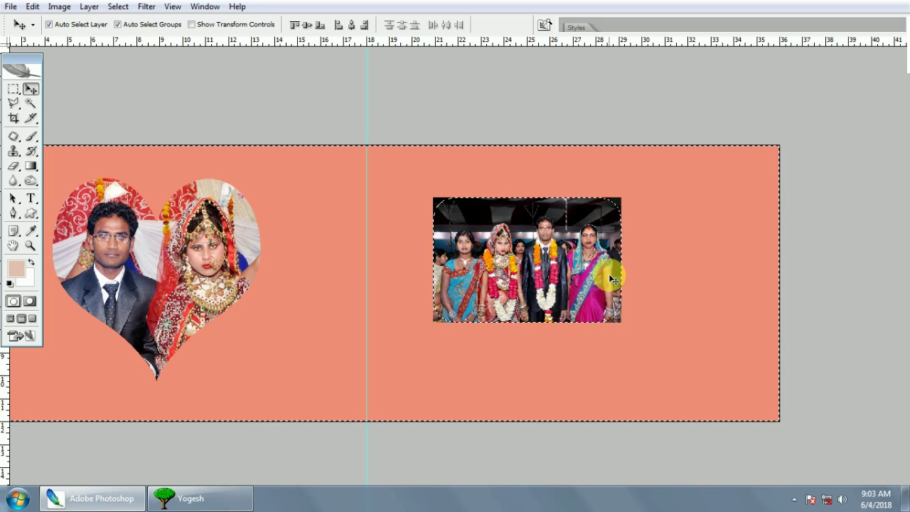
key(Delete)
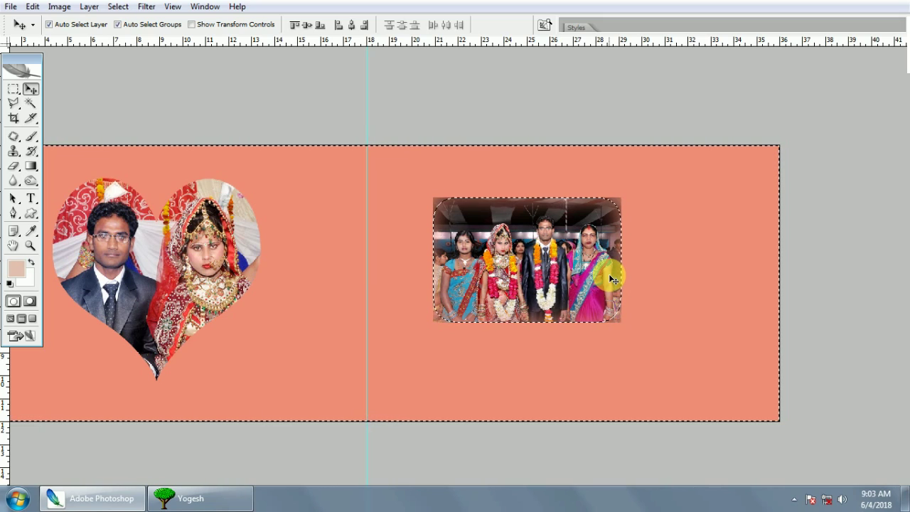
key(Delete)
key(Delete)
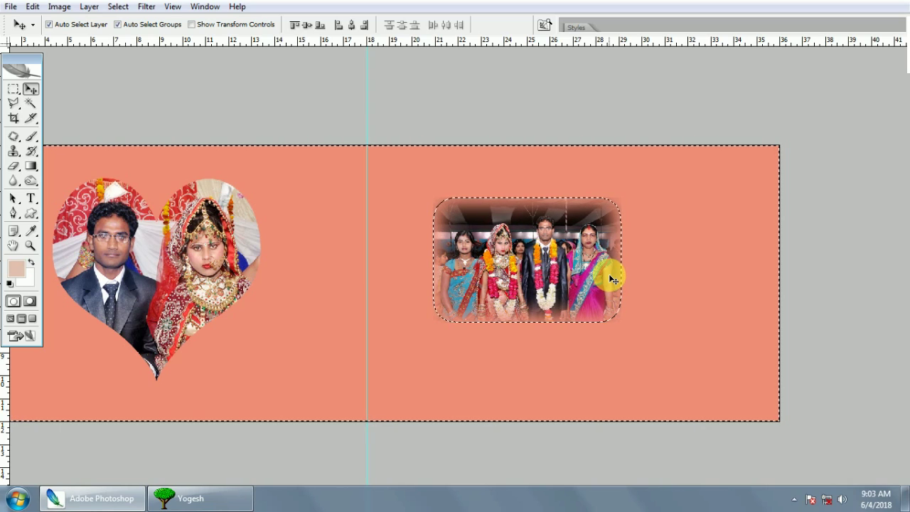
key(ctrl+d)
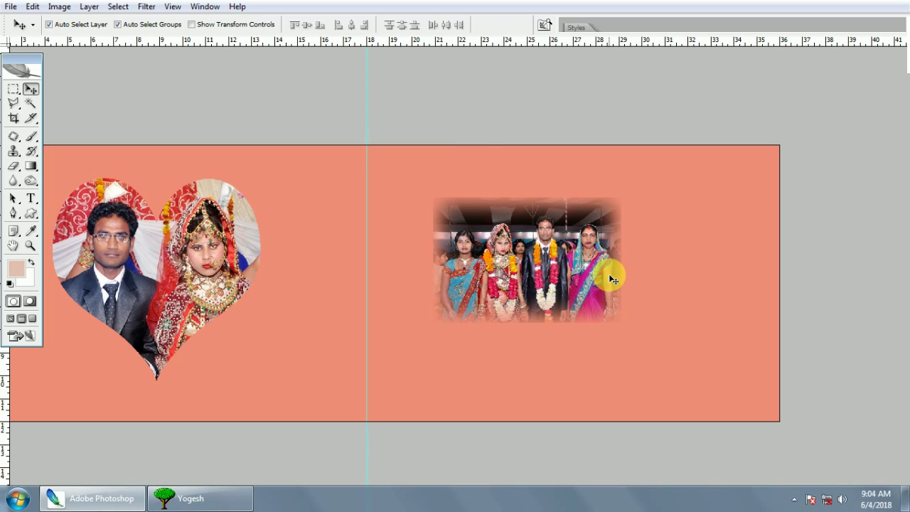
key(ctrl+t)
key(Return)
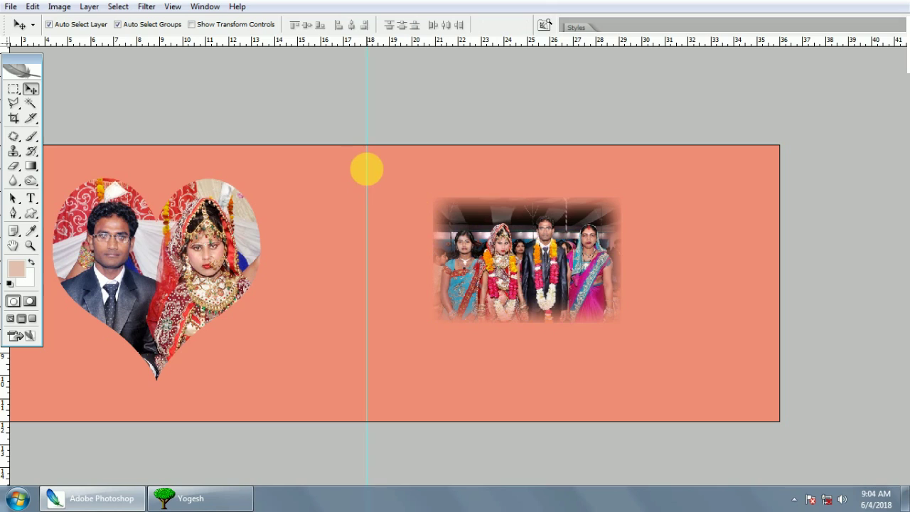
Make the Background layer black with Hue/Saturation Lightness set to -100.
right_click(367, 169)
click(429, 166)
key(ctrl+u)
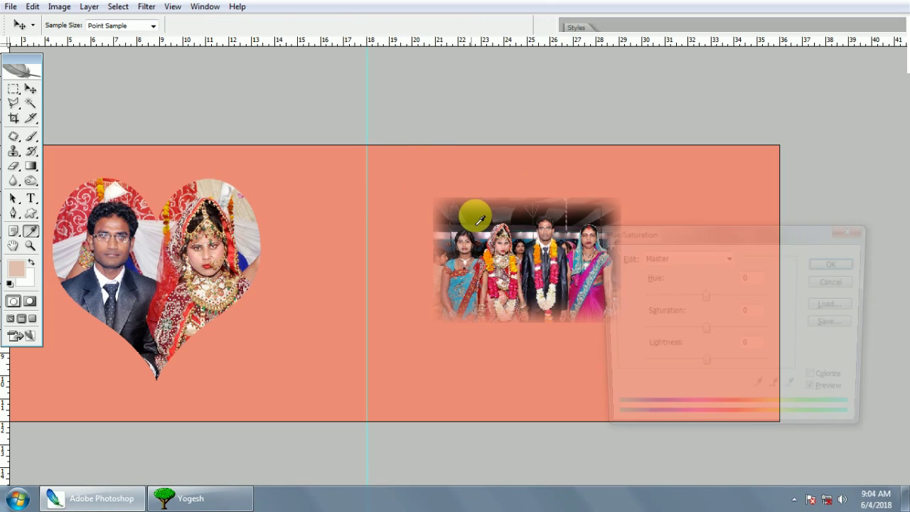
drag(665, 370, 309, 355)
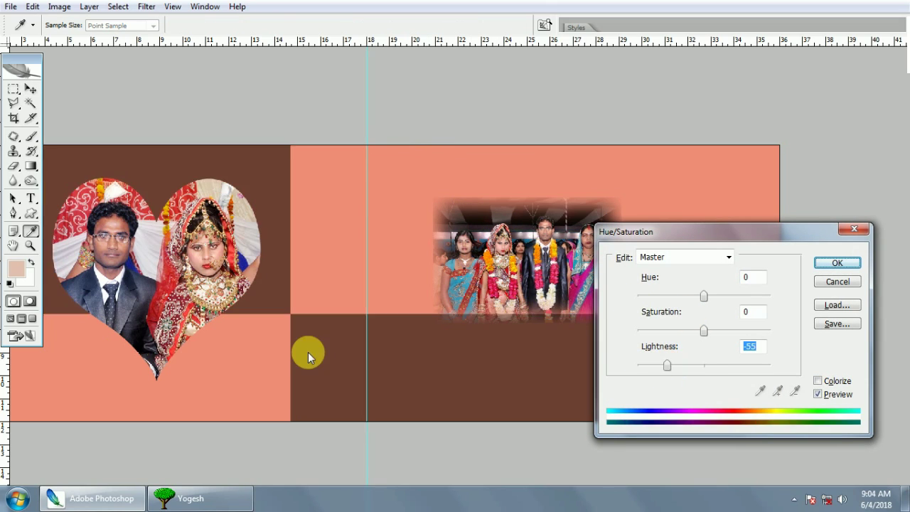
click(838, 263)
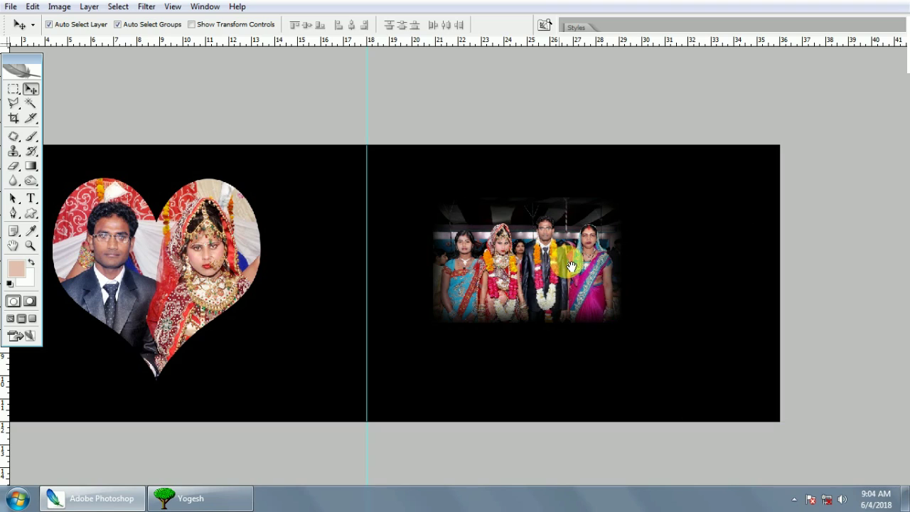
Move the group photo up and left and enlarge it to about 116%.
drag(560, 255, 484, 211)
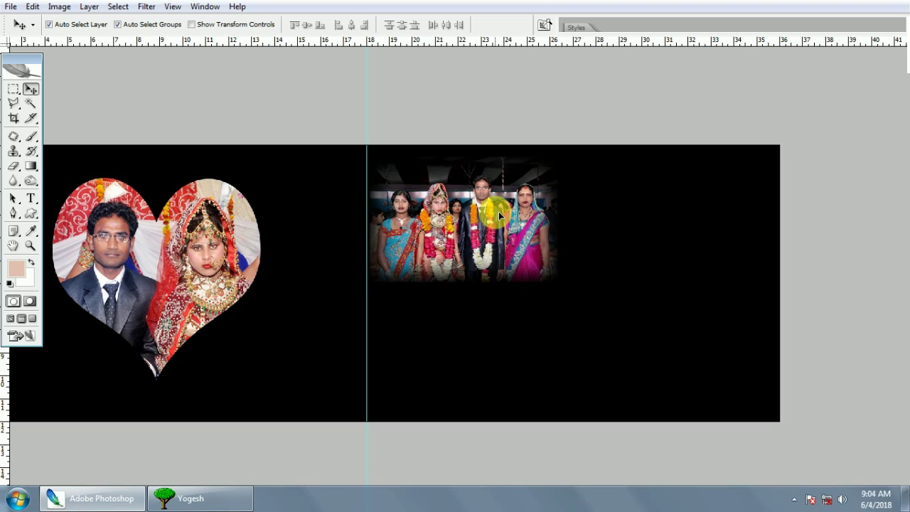
key(ctrl+t)
drag(558, 279, 591, 303)
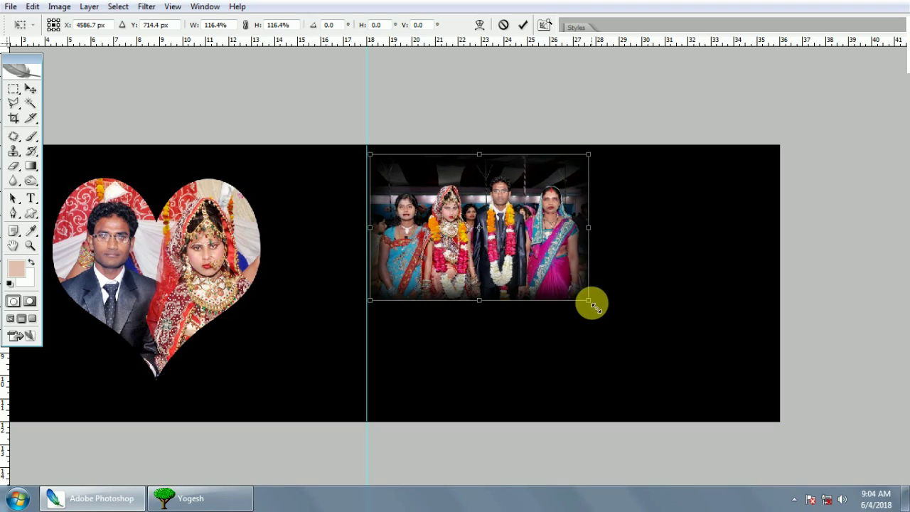
double_click(526, 220)
drag(524, 218, 526, 224)
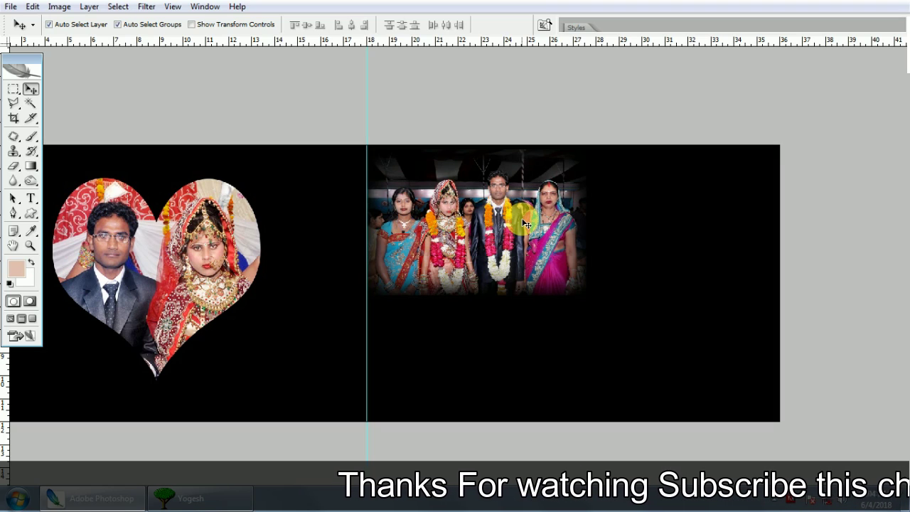
right_click(549, 233)
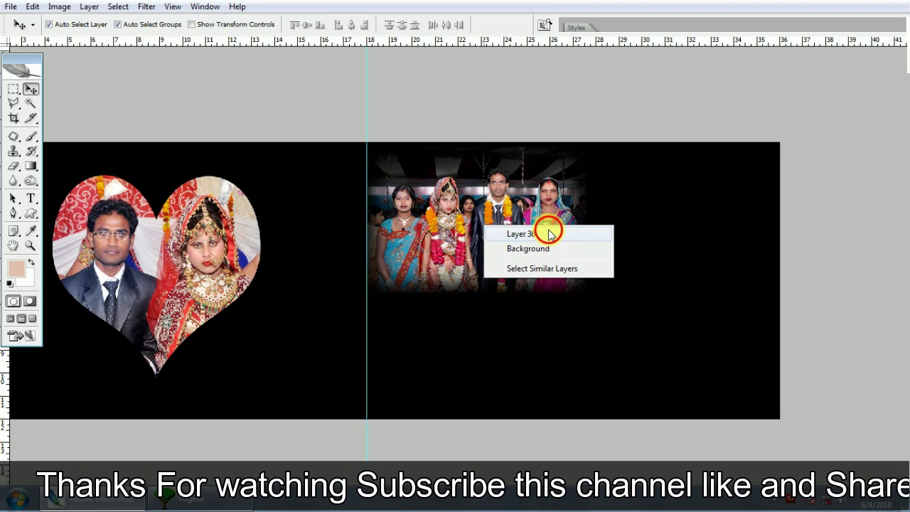
click(533, 222)
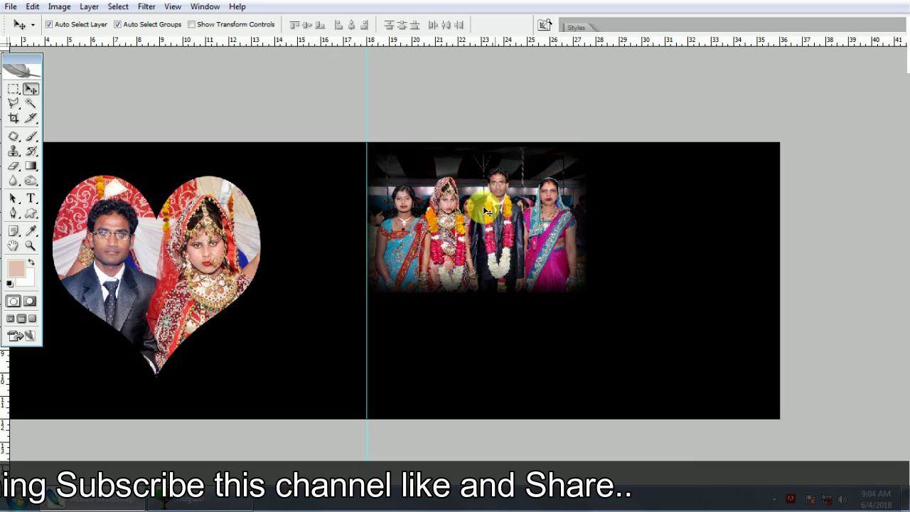
right_click(498, 204)
click(450, 197)
right_click(453, 200)
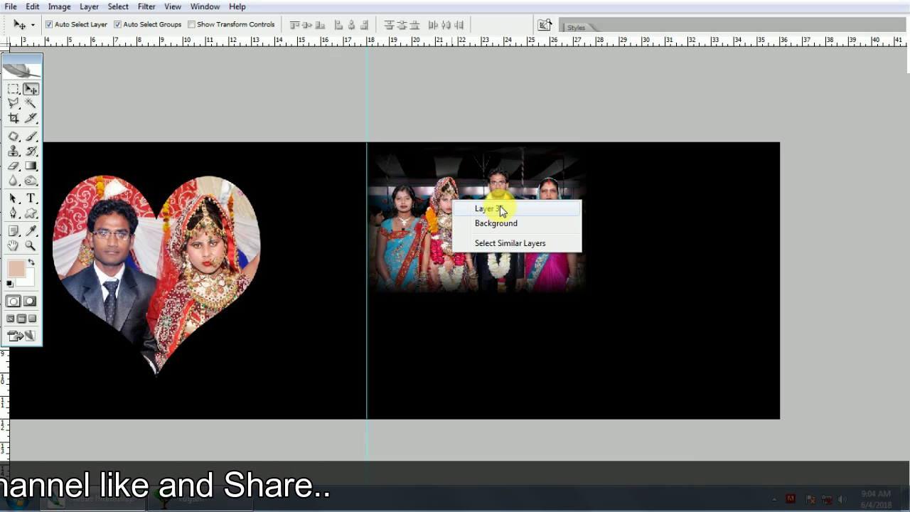
click(501, 209)
right_click(486, 204)
click(463, 201)
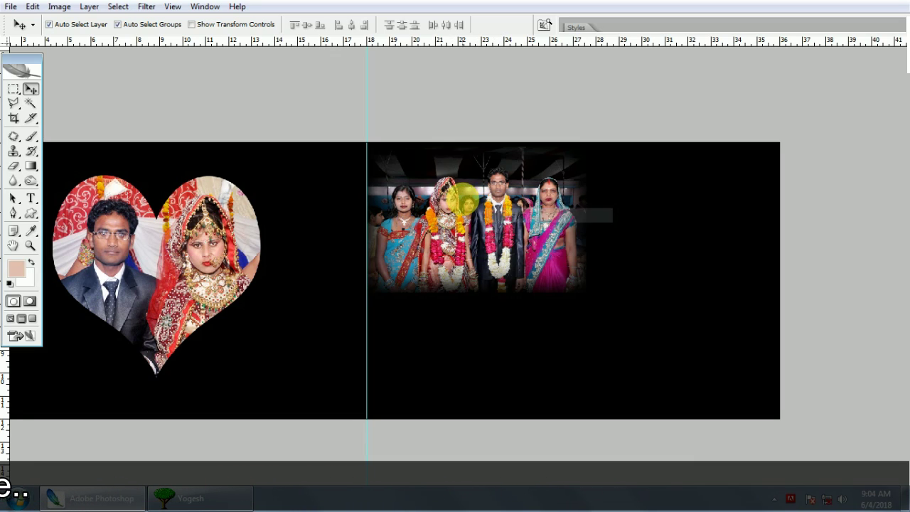
right_click(481, 199)
click(491, 206)
right_click(498, 206)
click(523, 221)
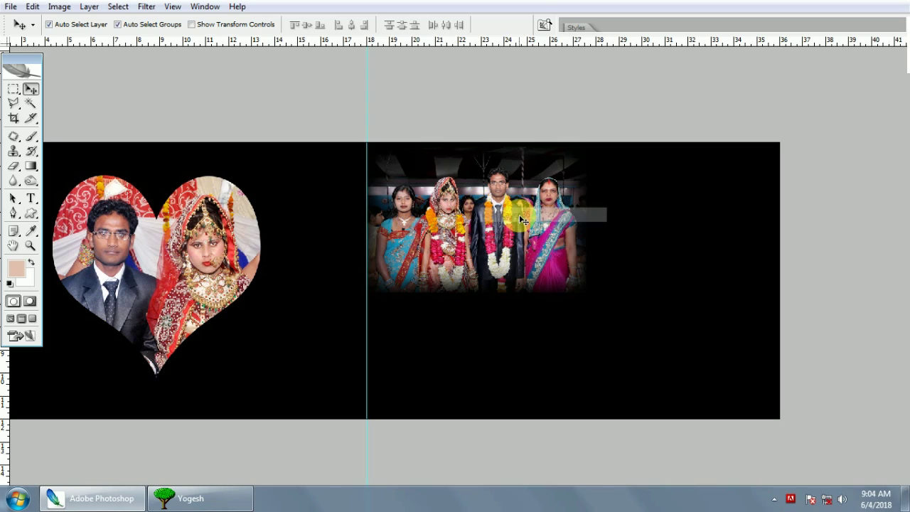
right_click(478, 206)
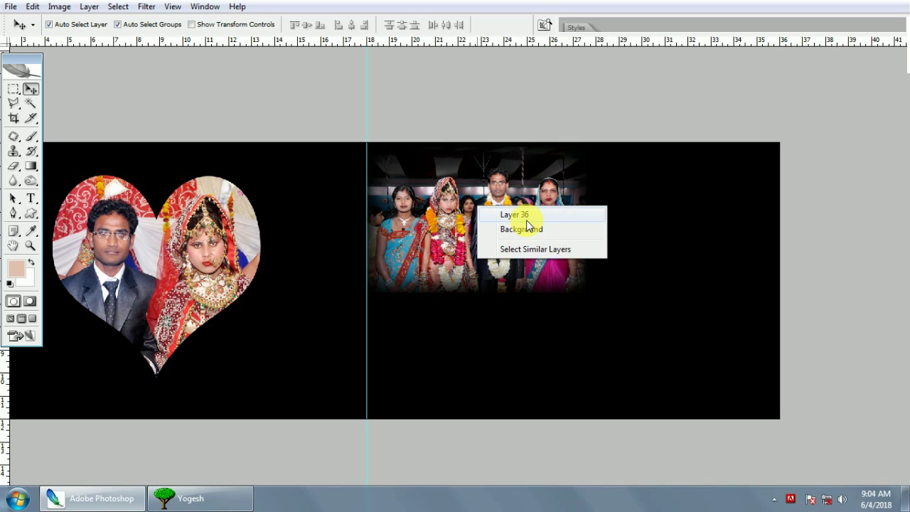
click(517, 213)
right_click(514, 212)
click(539, 225)
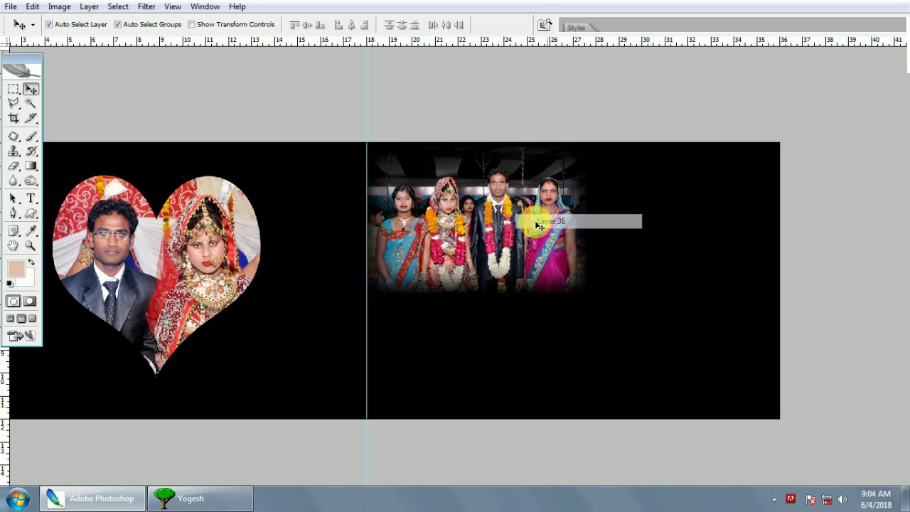
right_click(468, 205)
click(532, 214)
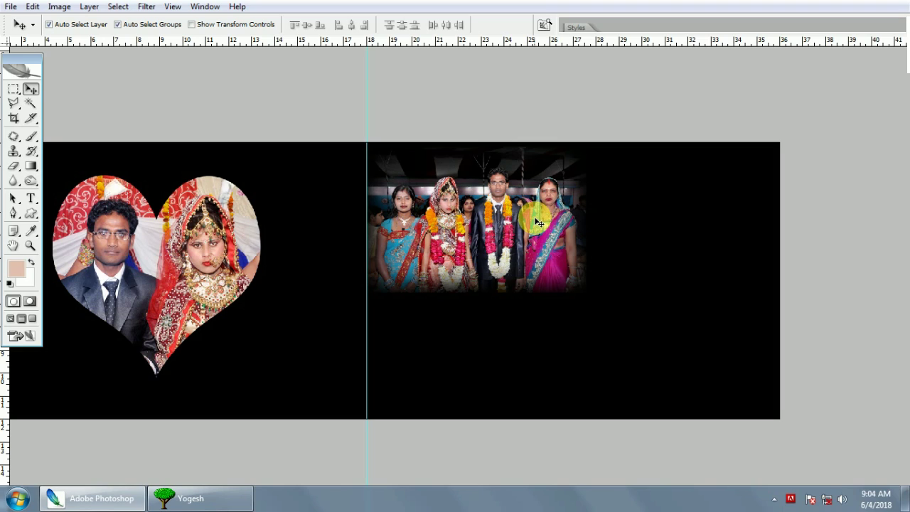
right_click(460, 217)
click(509, 226)
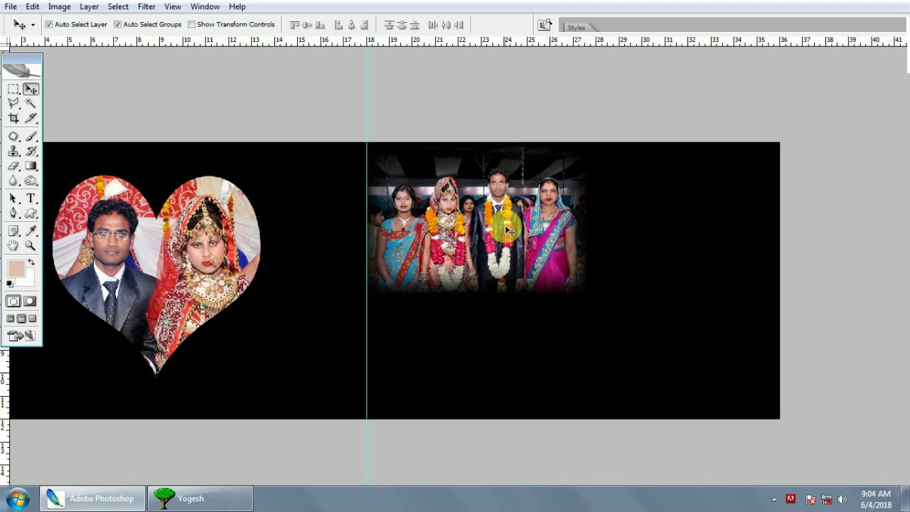
right_click(476, 209)
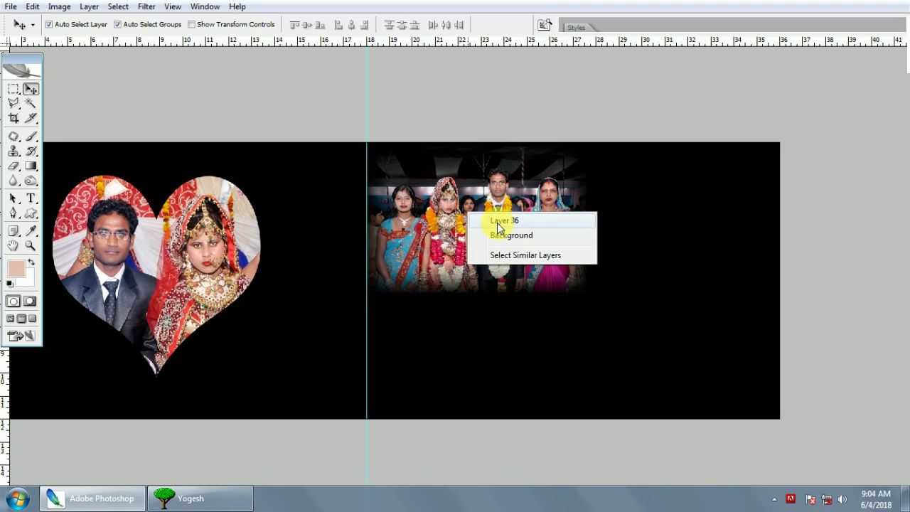